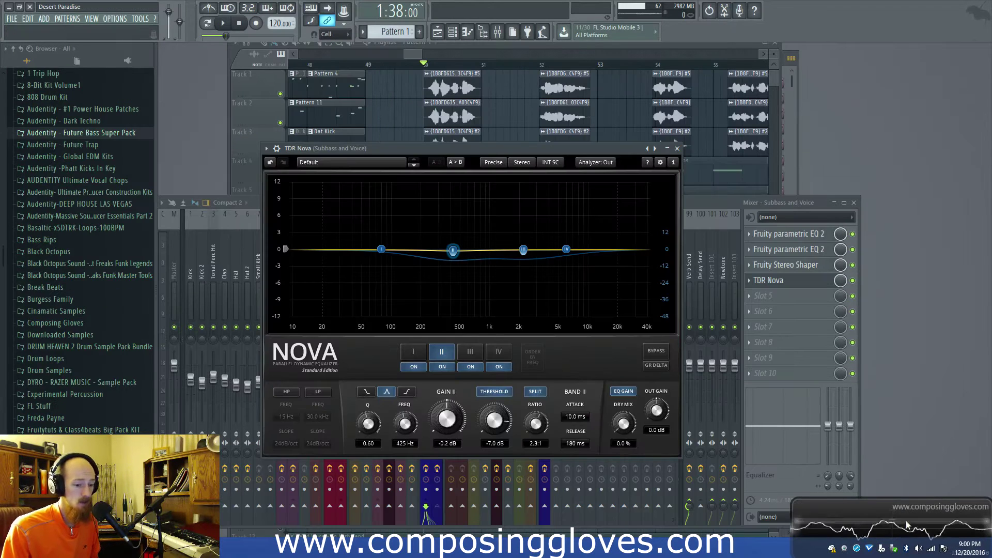
Step: Play the voice clips in the playlist from bar 50
drag(481, 149, 513, 141)
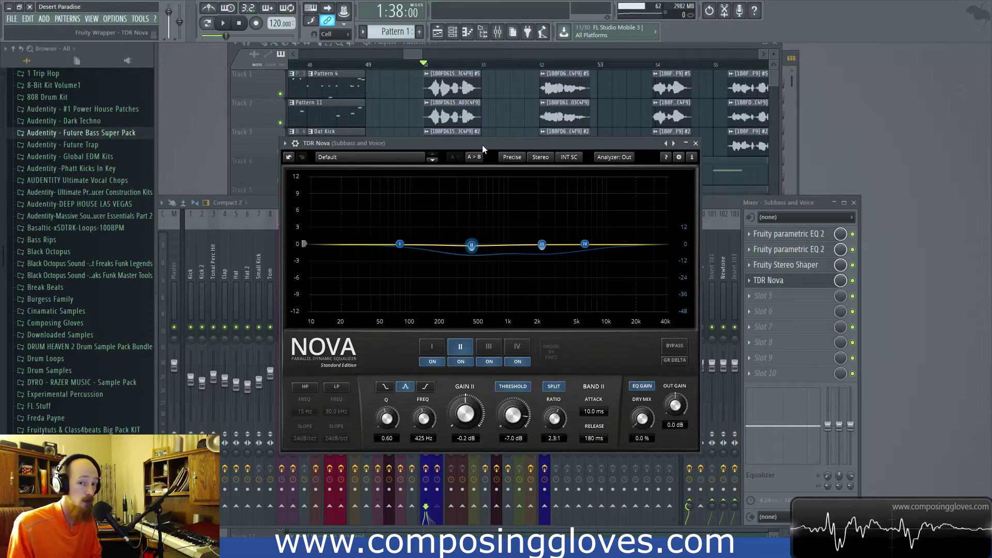
drag(483, 145, 407, 169)
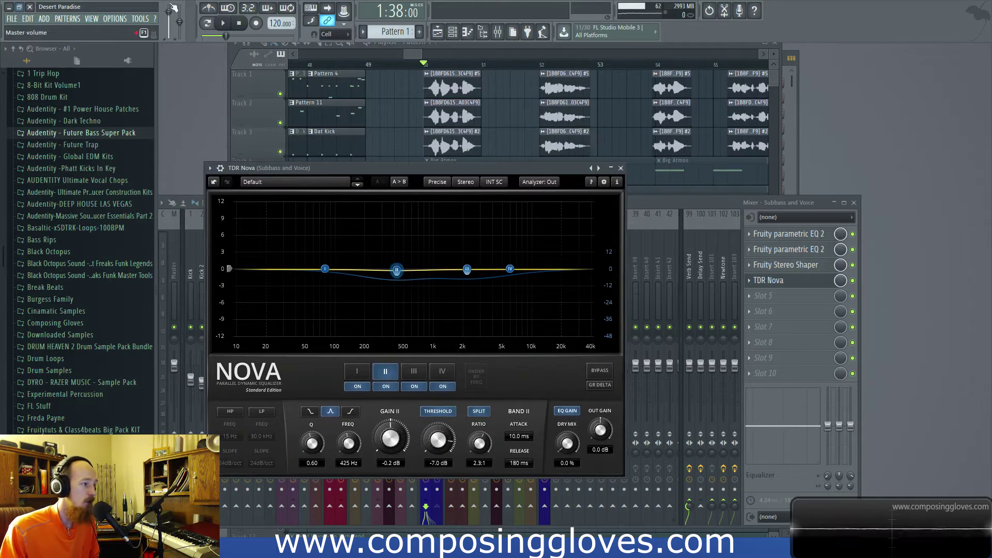
drag(420, 54, 432, 54)
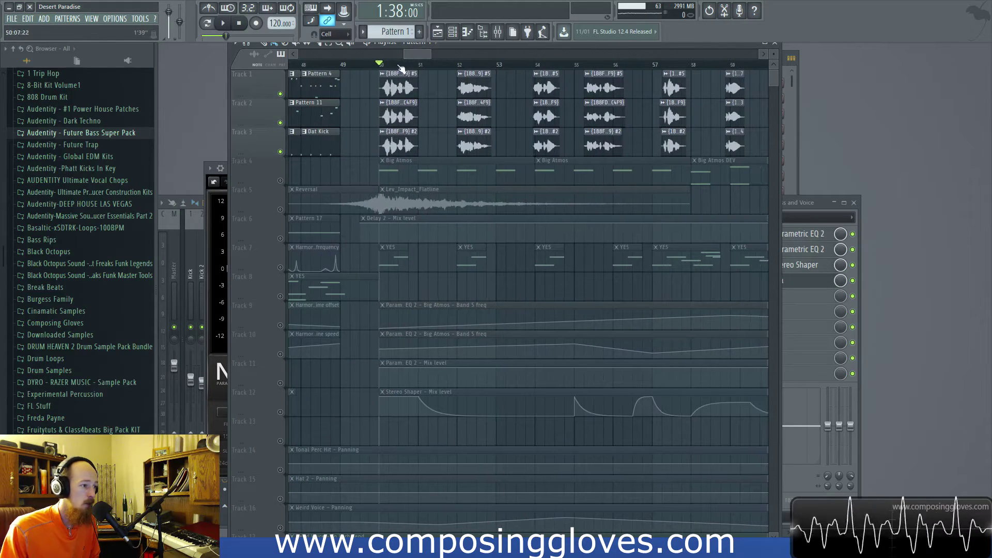
key(space)
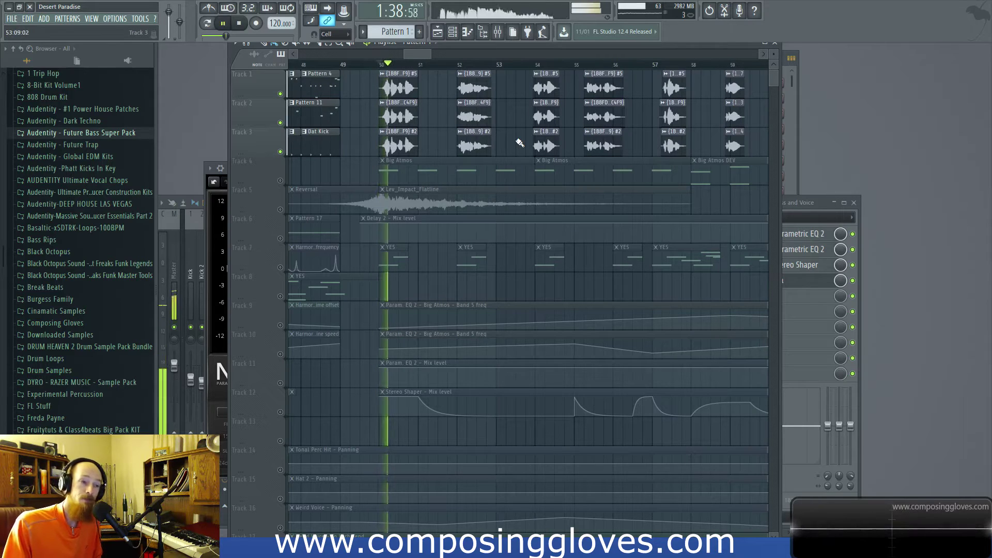
key(space)
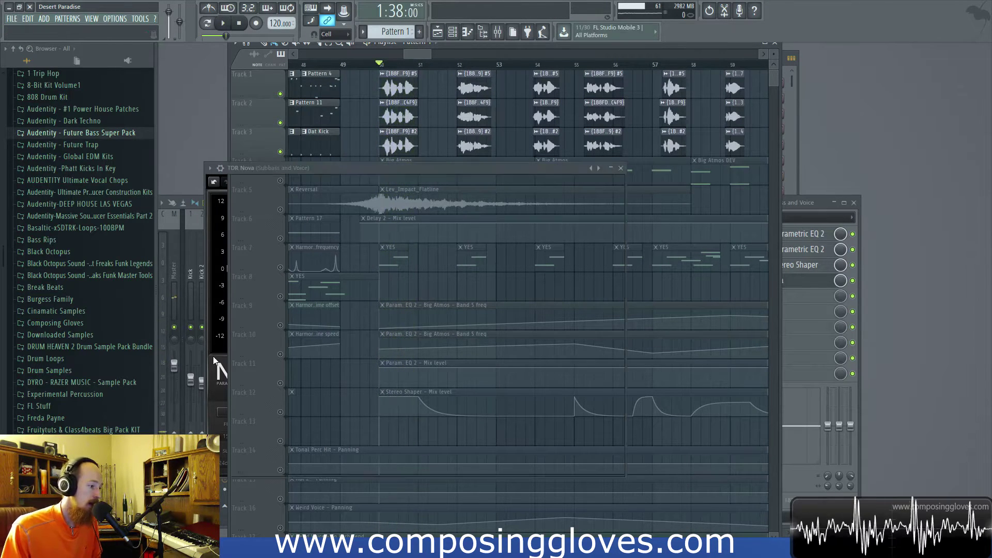
Step: Set TDR Nova's analyzer to the input signal and play the voice passage to watch the dynamic EQ curve
click(213, 355)
drag(404, 167, 475, 175)
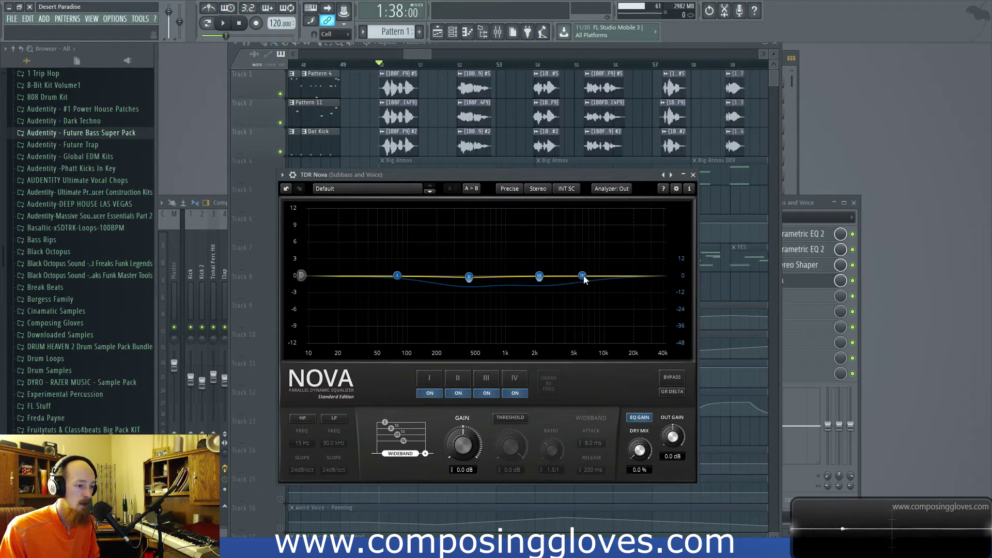
click(609, 190)
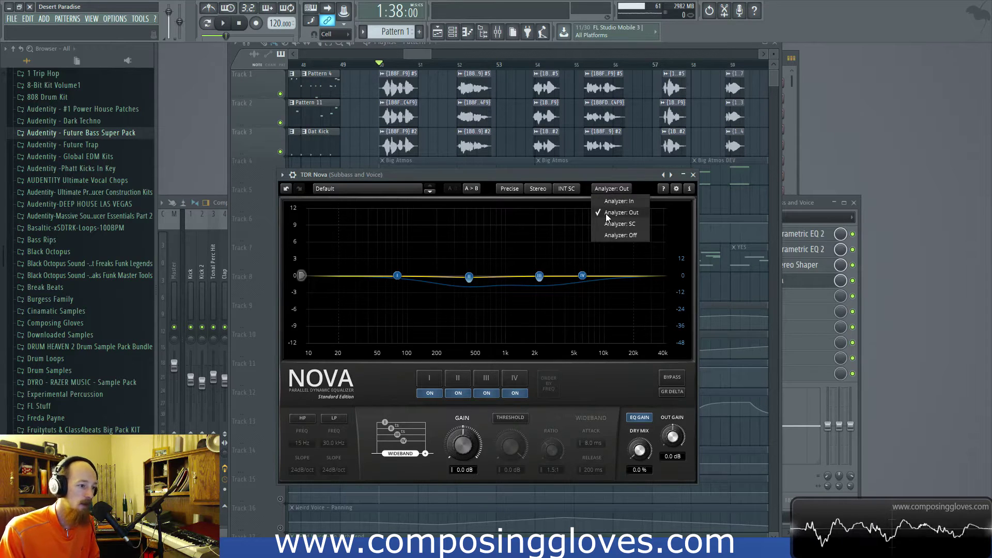
click(613, 188)
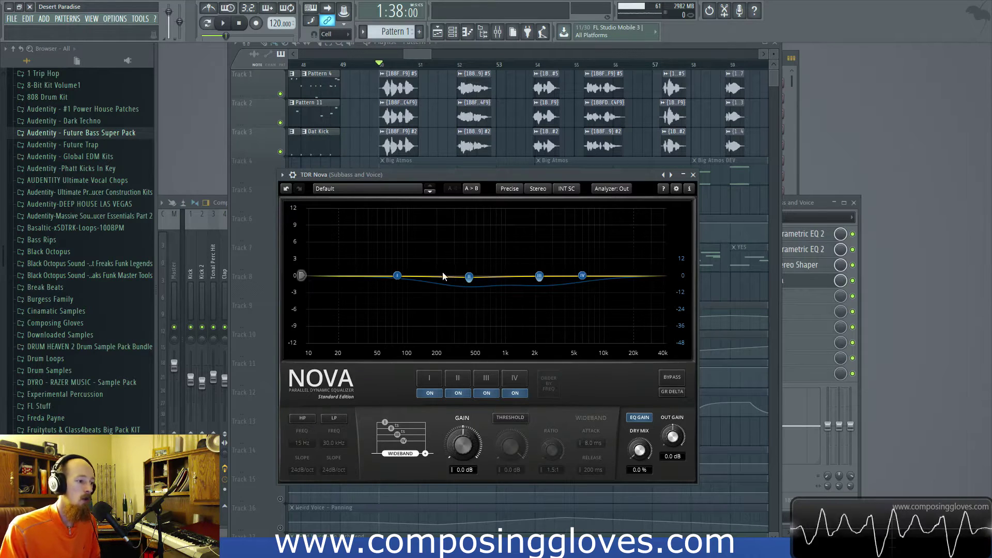
click(606, 189)
click(609, 200)
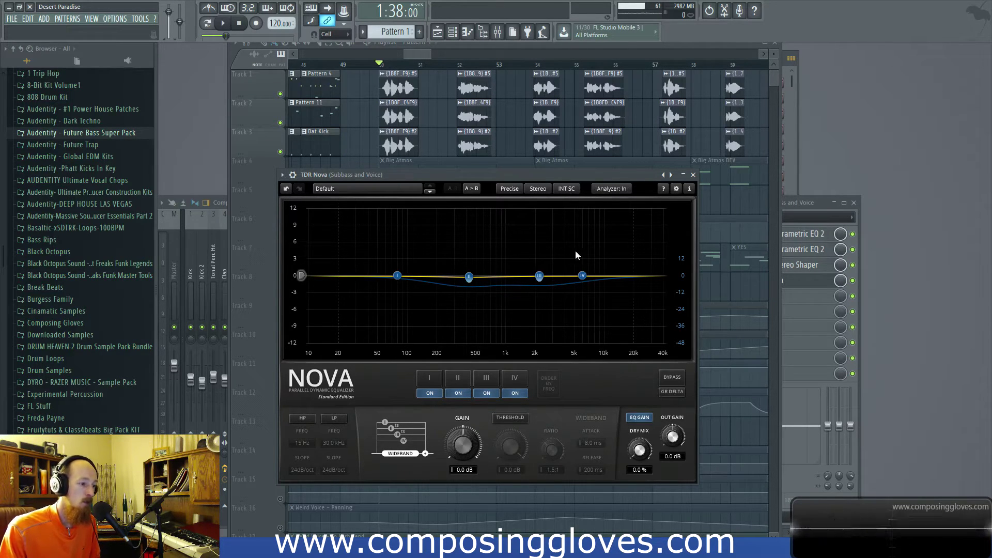
click(606, 190)
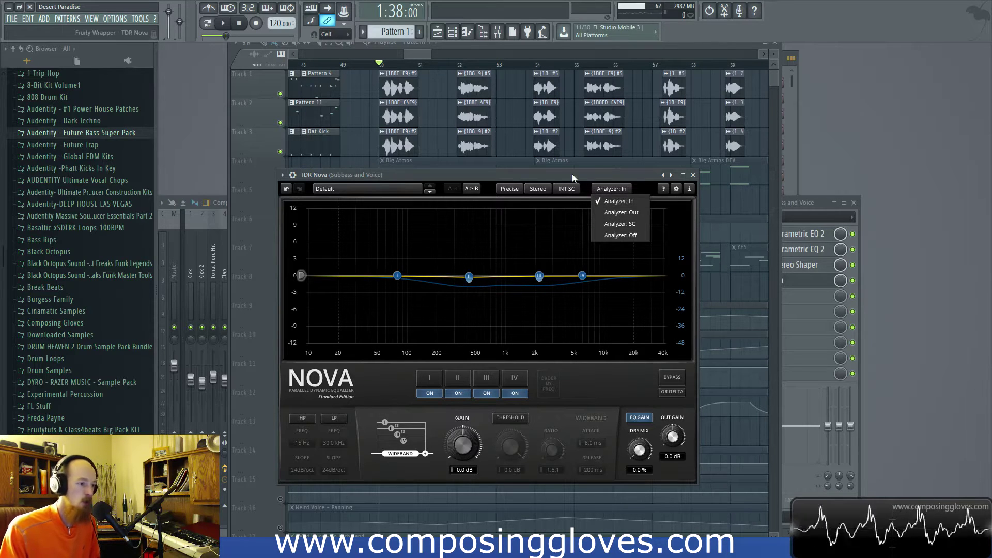
click(611, 189)
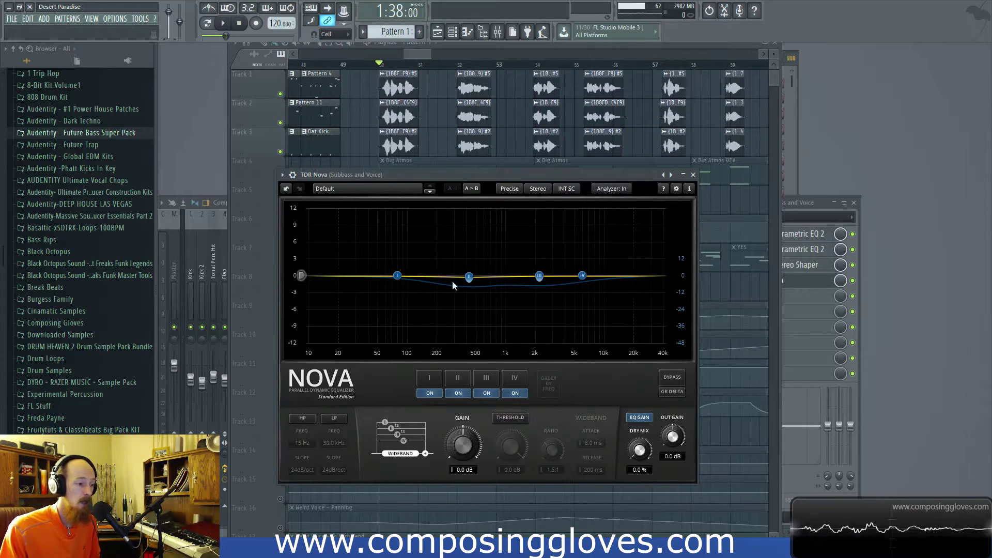
key(space)
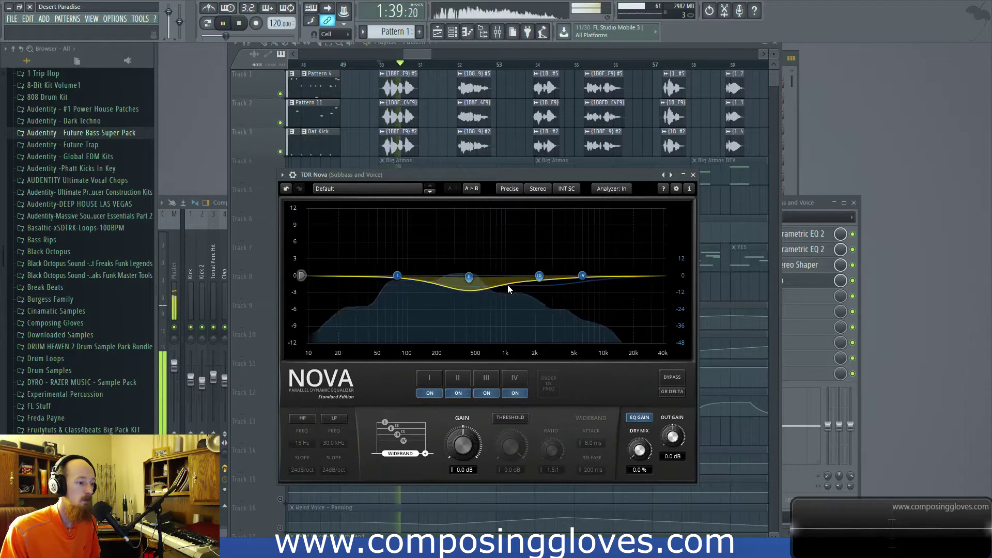
key(space)
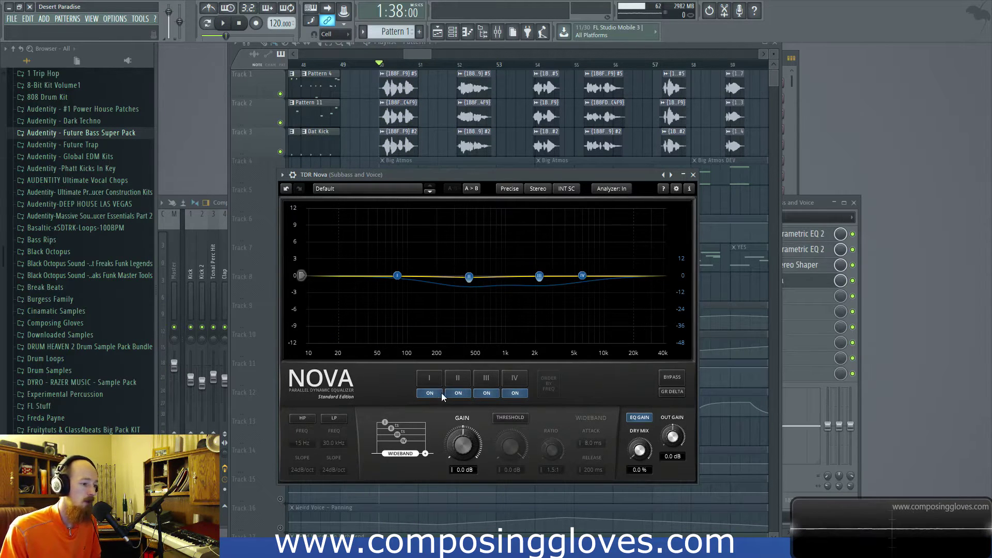
Step: Turn off bands II, III and IV in TDR Nova and play the passage with only band I active
click(459, 393)
click(497, 391)
click(522, 392)
key(space)
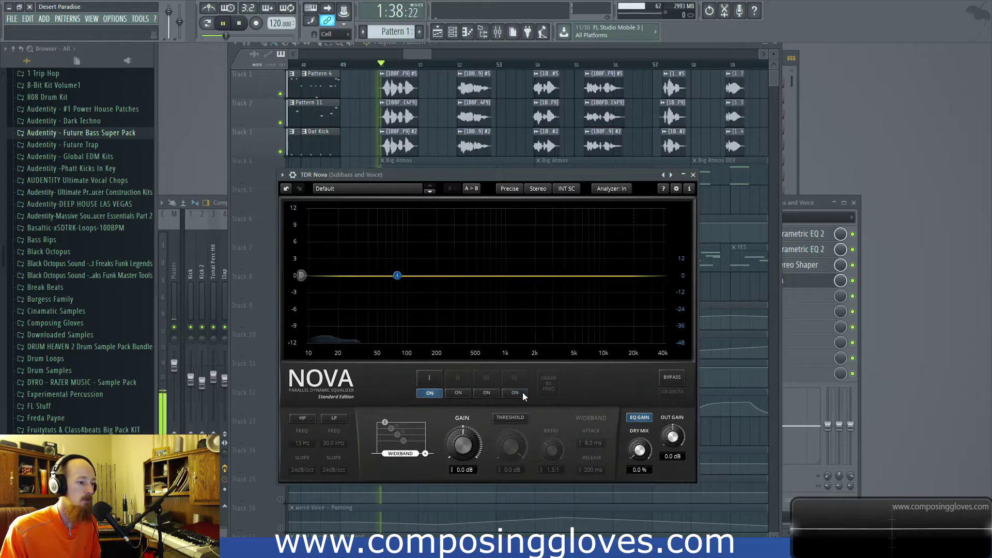
key(space)
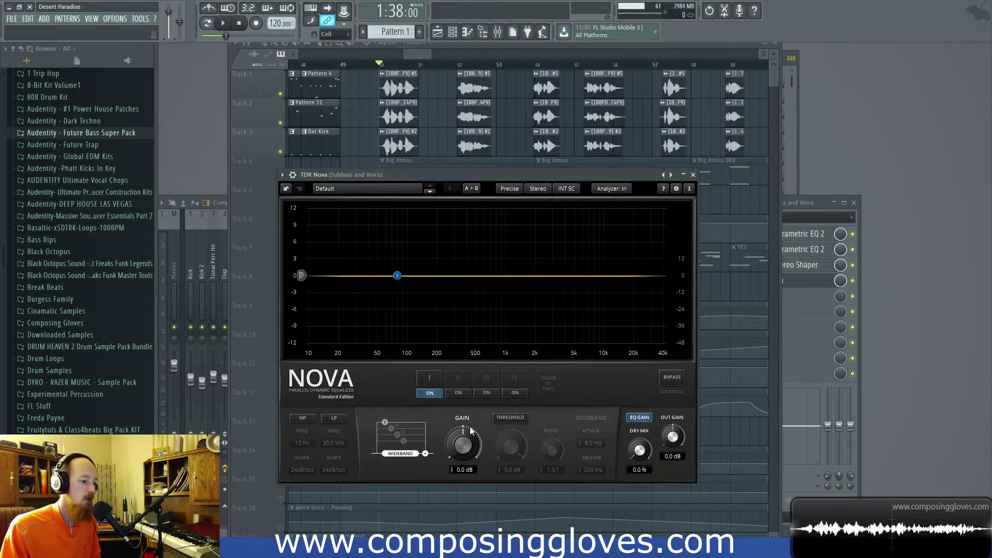
Step: Turn bands II, III and IV back on in TDR Nova and show the settings of band II
click(459, 393)
click(486, 394)
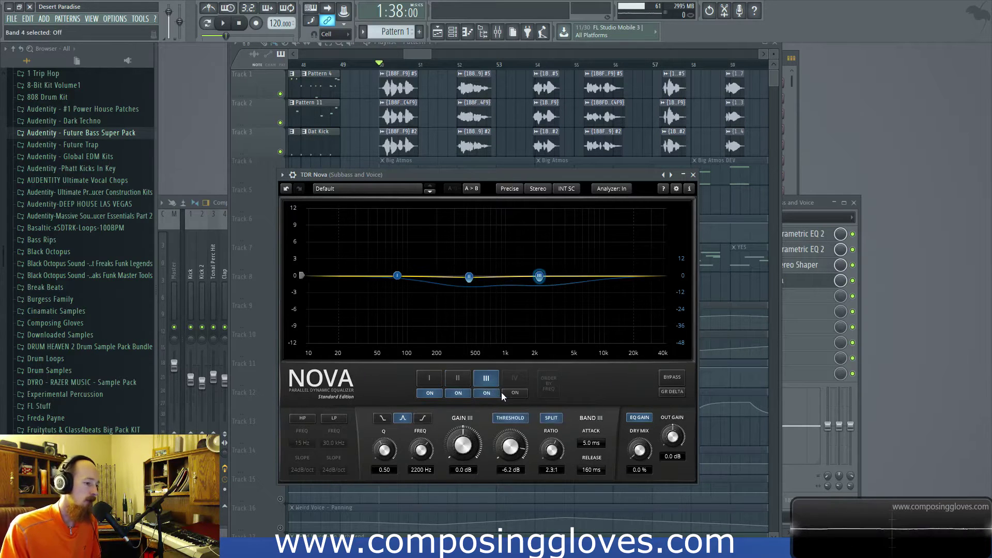
click(505, 393)
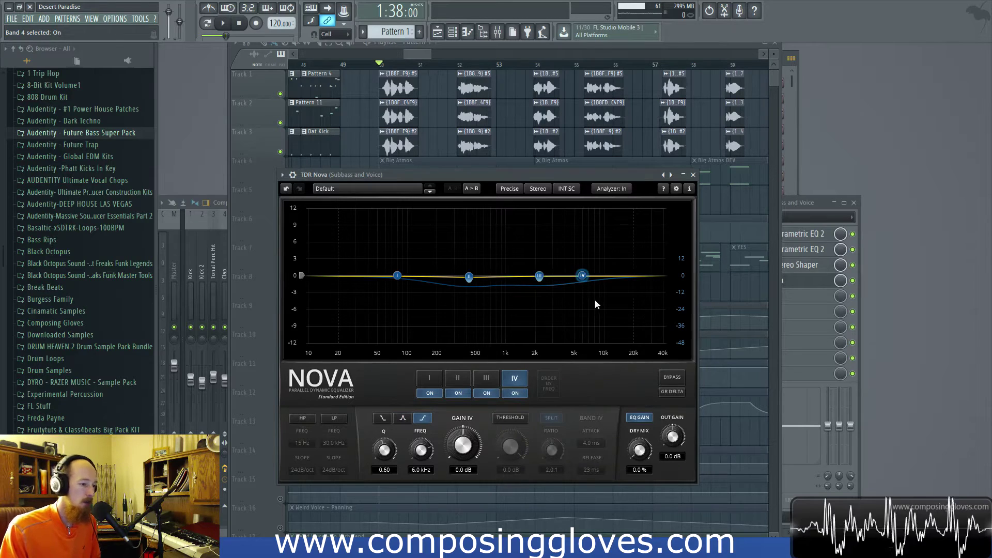
click(486, 378)
click(457, 378)
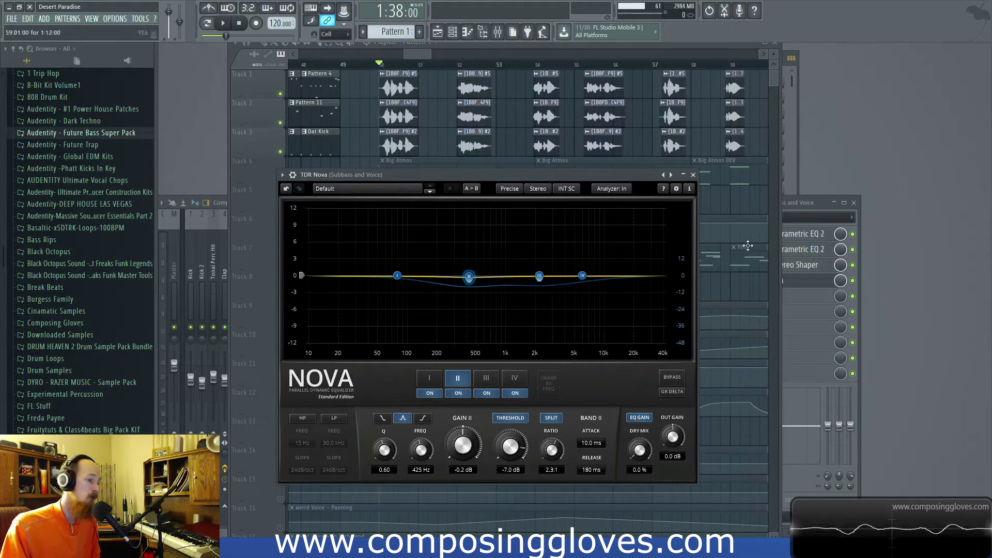
Step: Load Fruity parametric EQ 2 into effect slot 5 of the Subbass and Voice mixer channel
click(809, 207)
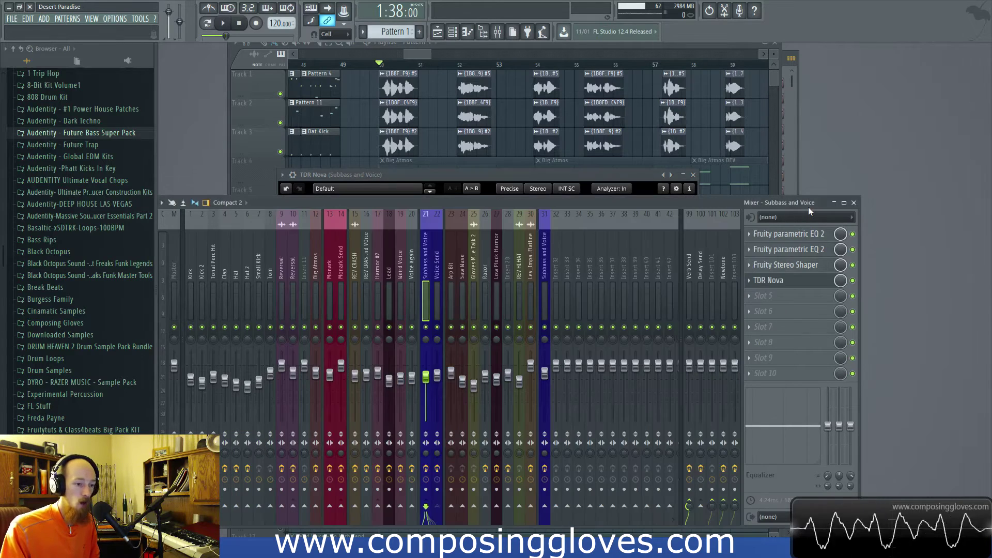
click(774, 294)
click(755, 211)
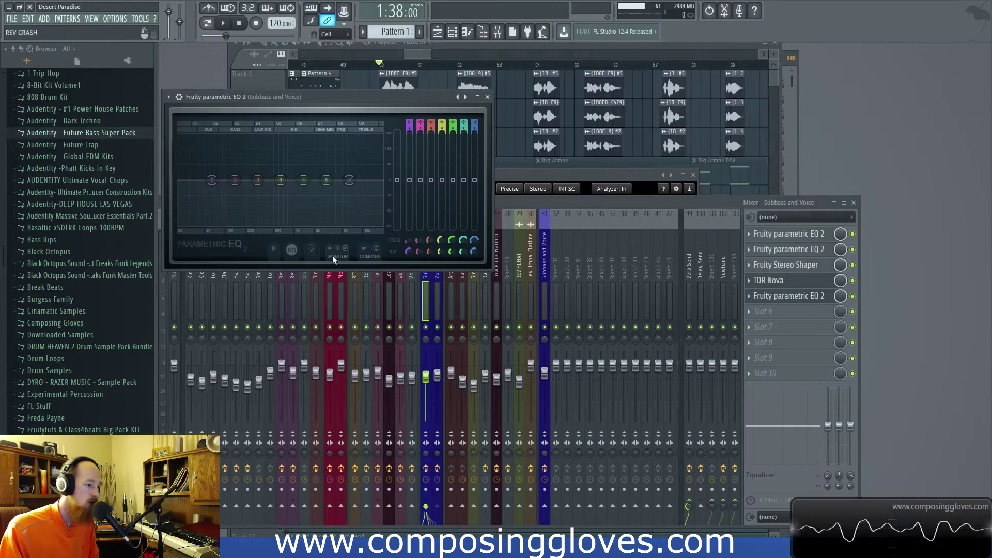
Step: Try a wide low-mid cut with band 4 of the new parametric EQ and bring the band back close to flat
drag(282, 181, 265, 196)
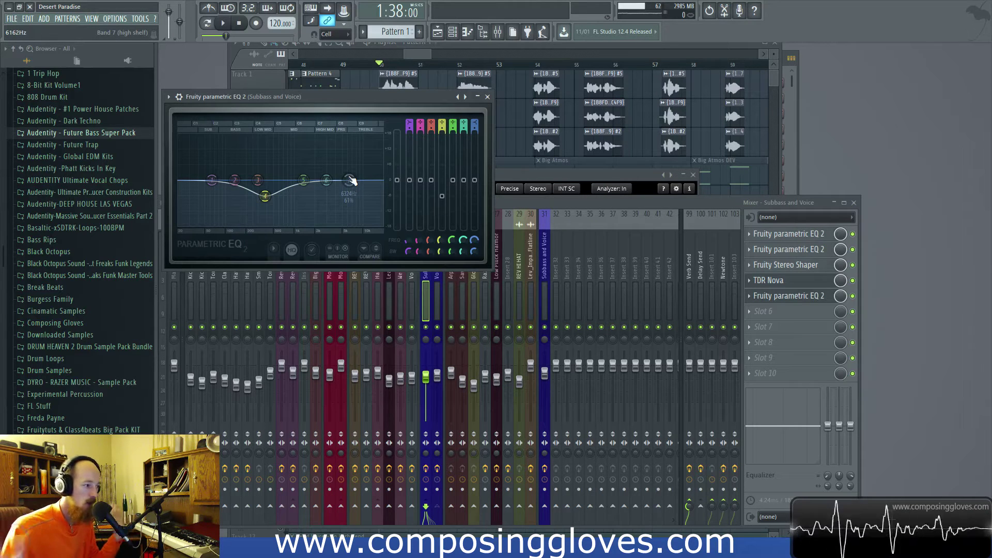
drag(265, 196, 273, 197)
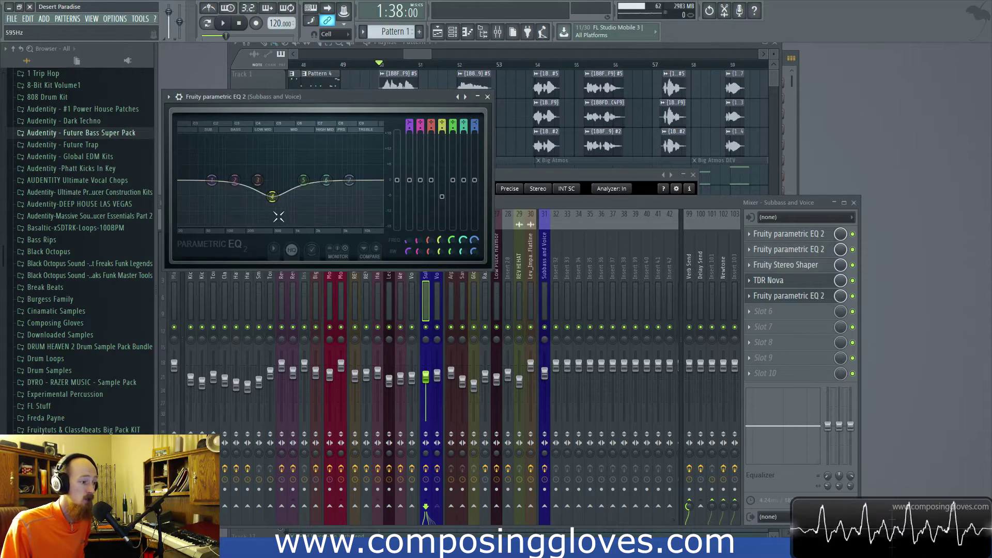
drag(272, 196, 273, 181)
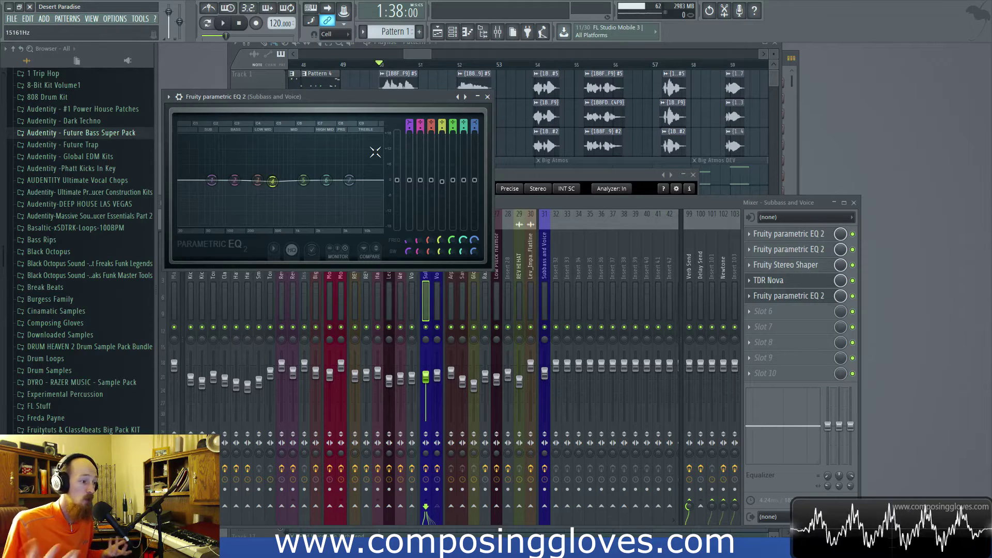
Step: Remove Fruity parametric EQ 2 from effect slot 5 of the Subbass and Voice channel
click(768, 280)
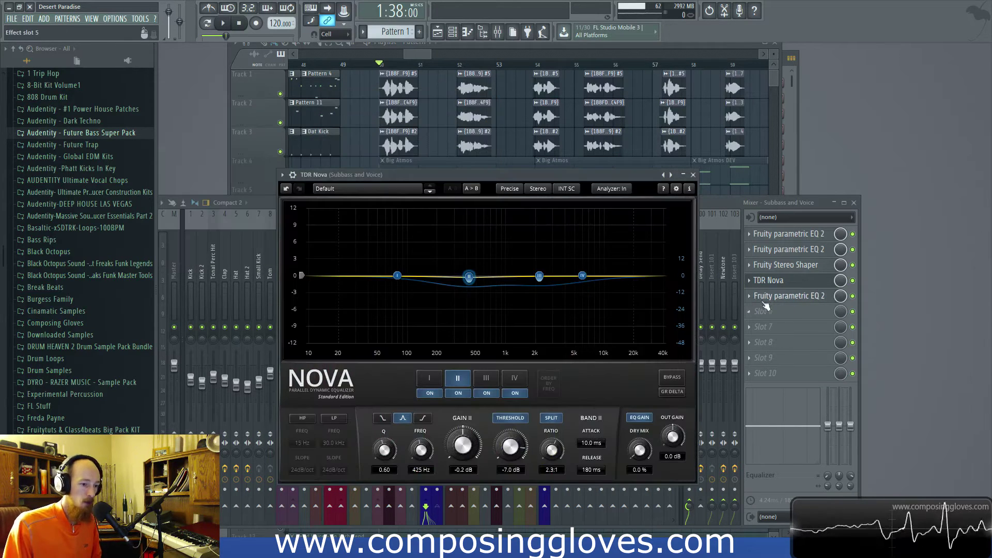
click(757, 300)
click(757, 302)
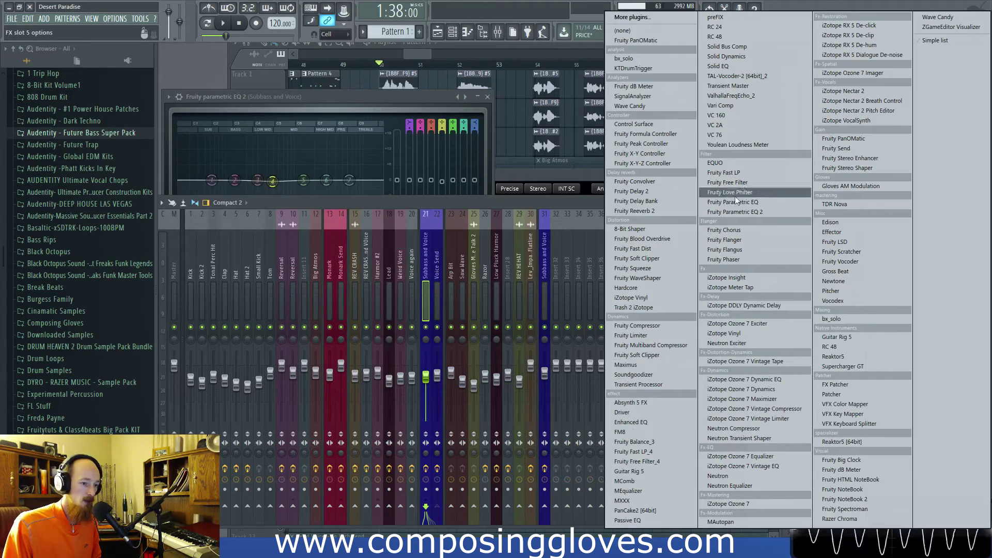
mouse_move(765, 317)
click(629, 30)
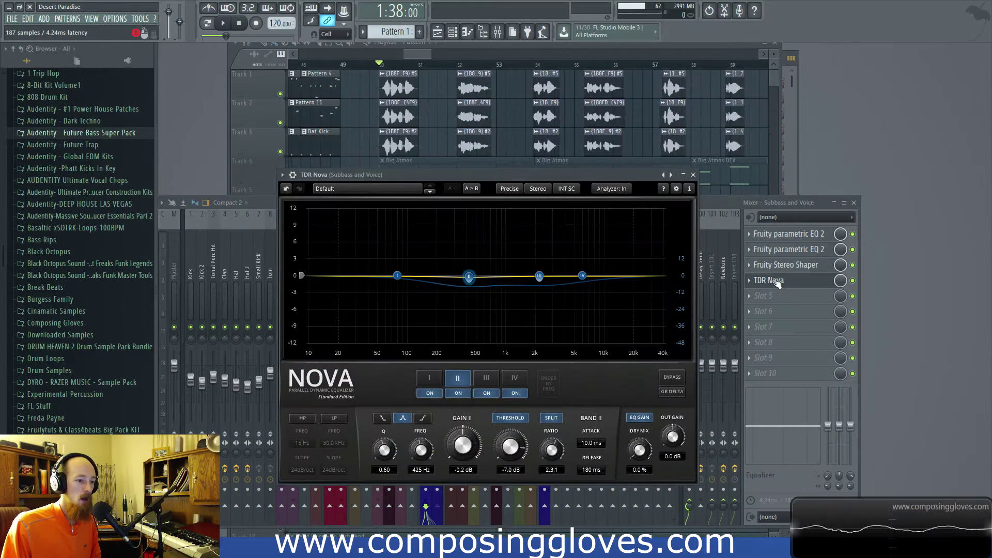
Step: Disable TDR Nova in the Subbass and Voice effect chain and play the passage without it
drag(485, 178, 482, 172)
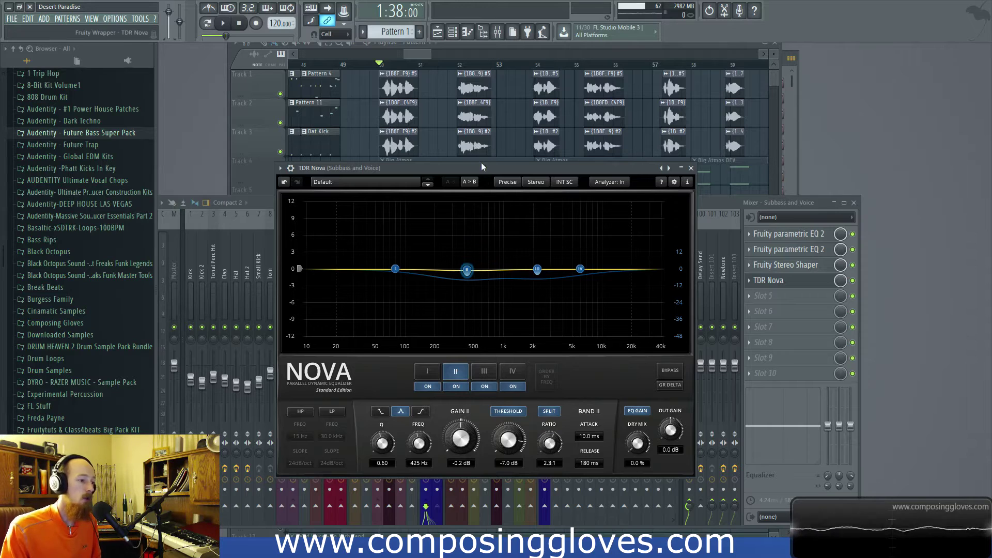
drag(483, 166, 474, 183)
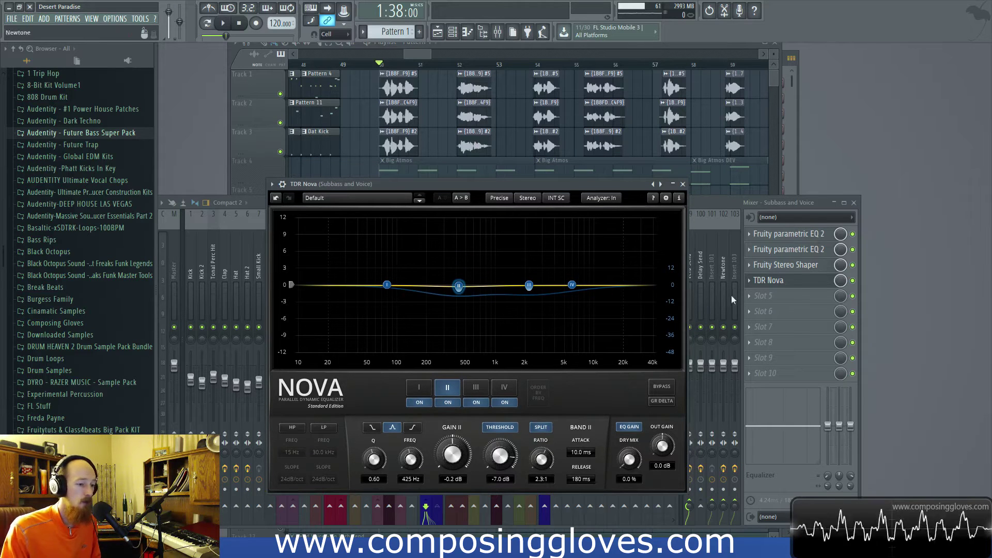
click(857, 282)
key(space)
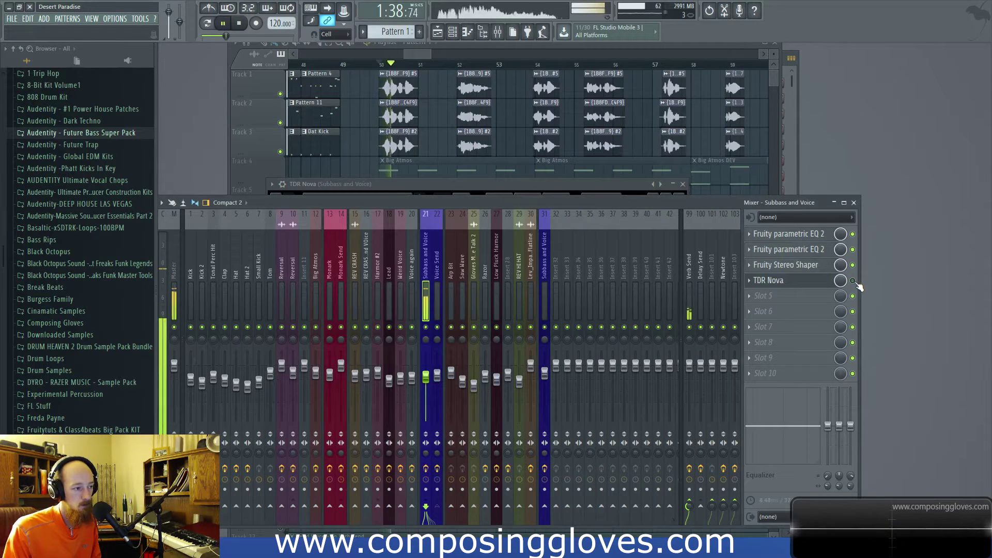
key(space)
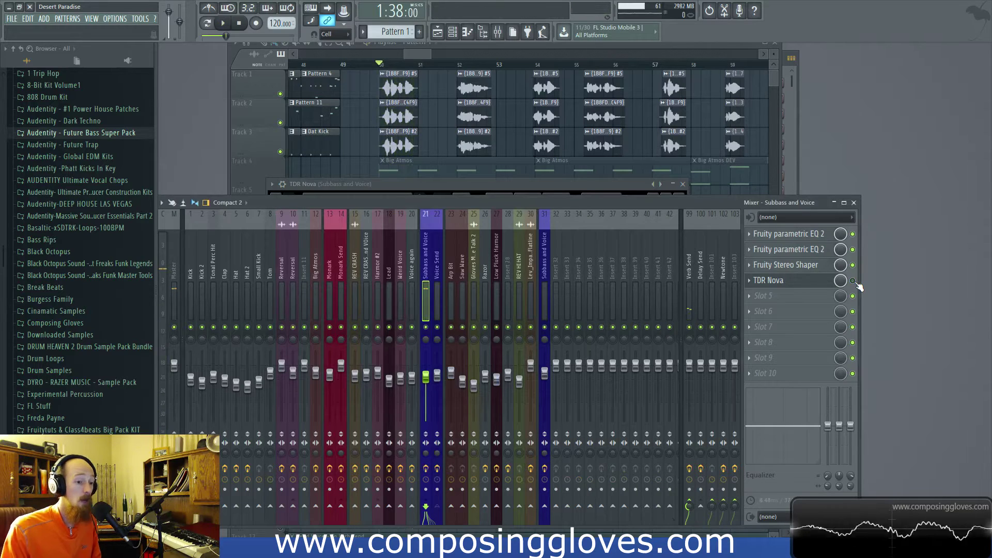
Step: Show TDR Nova's band III settings and compare the passage with the plugin enabled and disabled
click(812, 282)
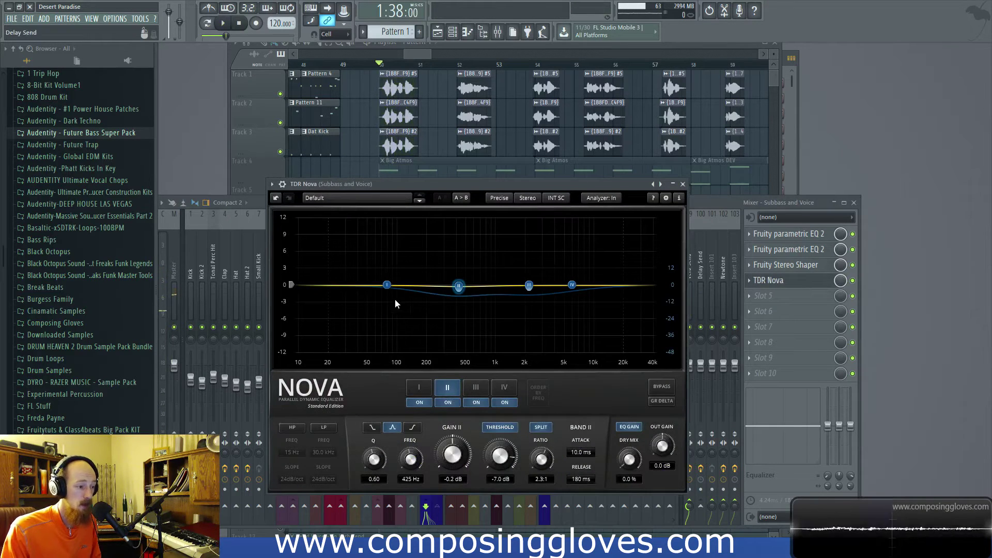
click(528, 285)
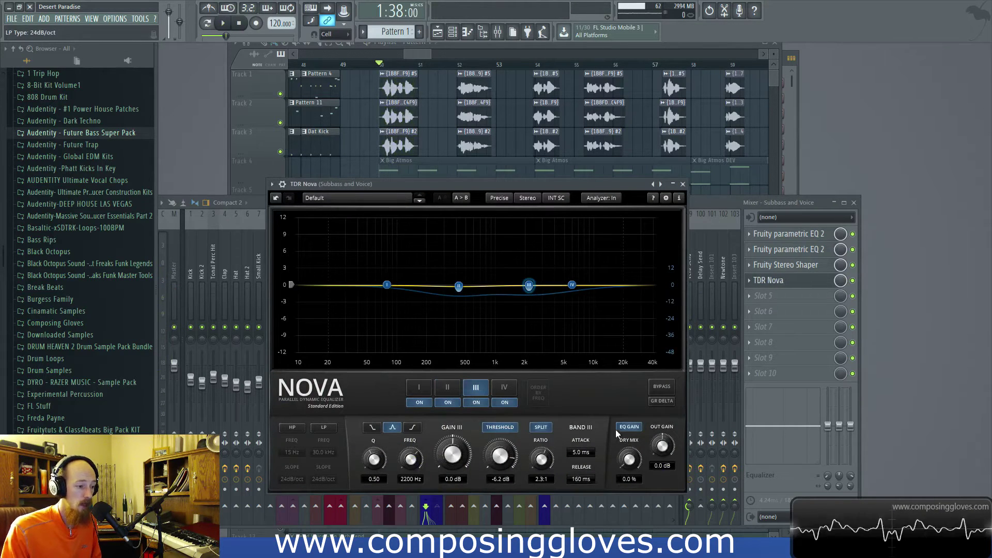
key(space)
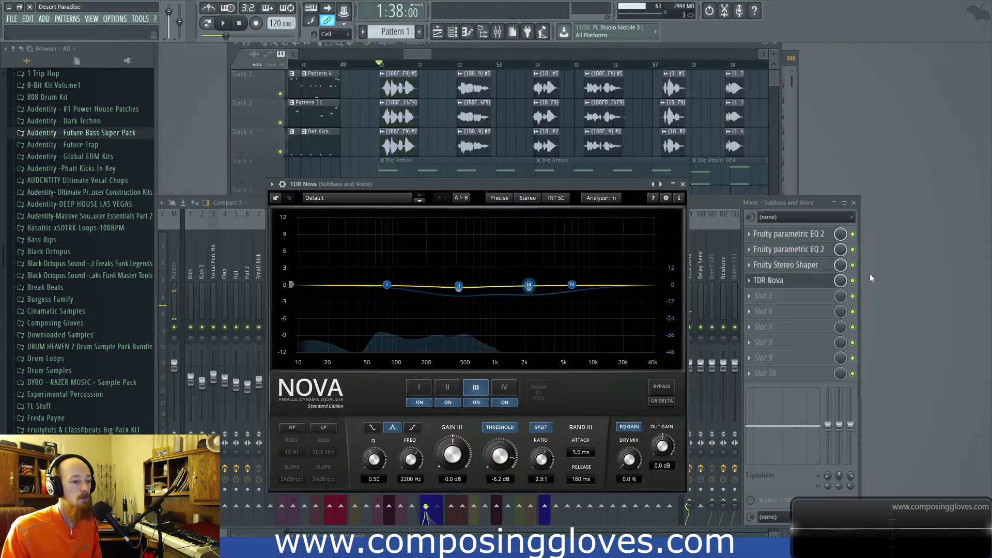
click(854, 281)
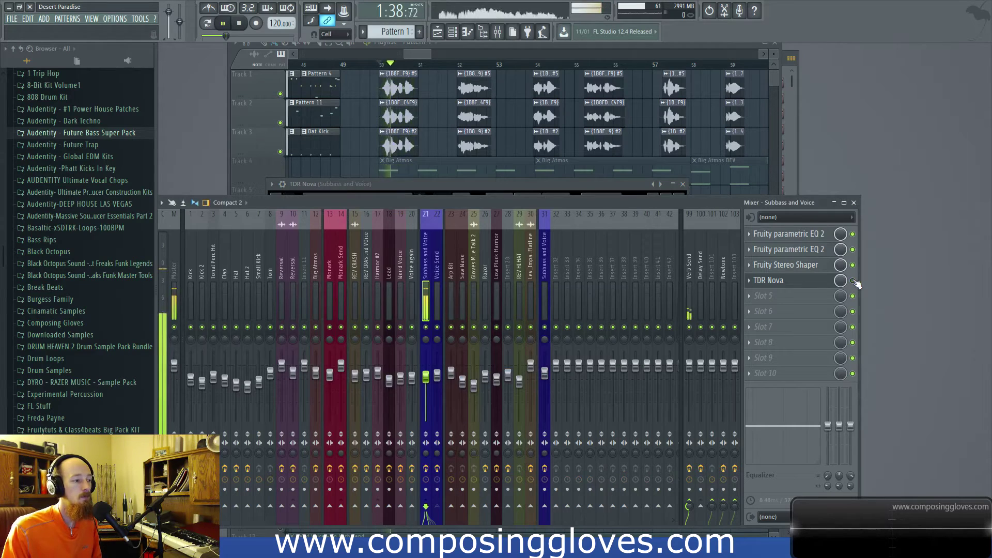
key(space)
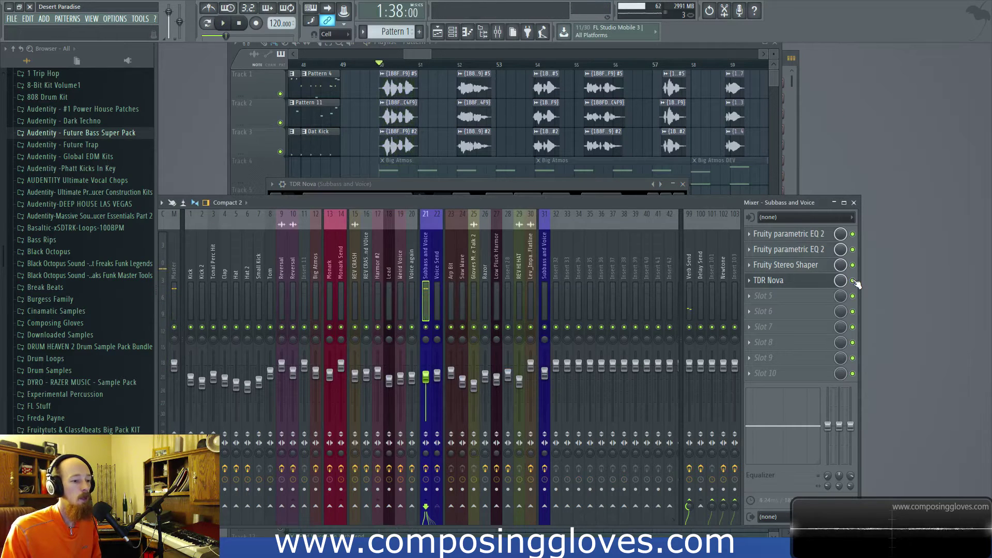
Step: Play the isolated voice passage and enlarge its clips at bar 50 in the playlist
key(space)
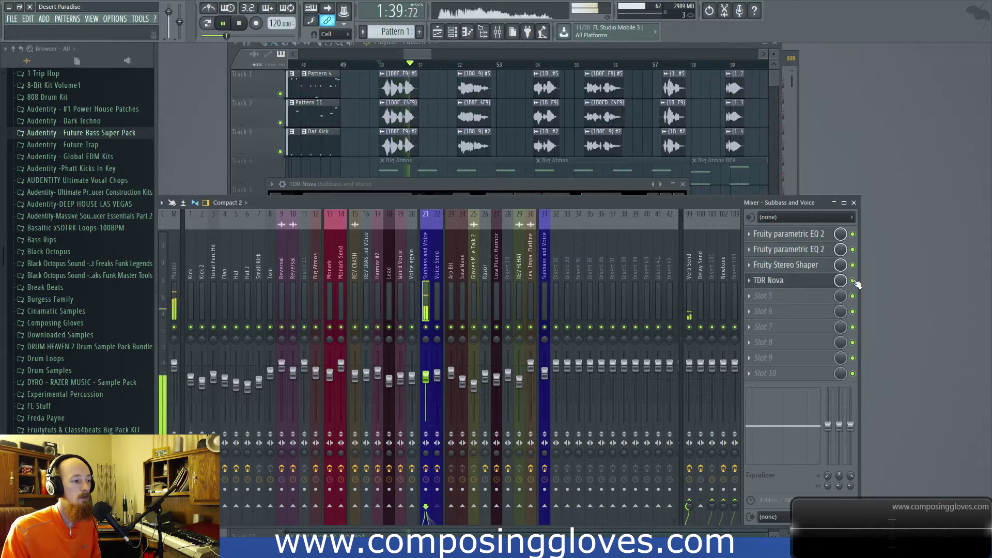
key(space)
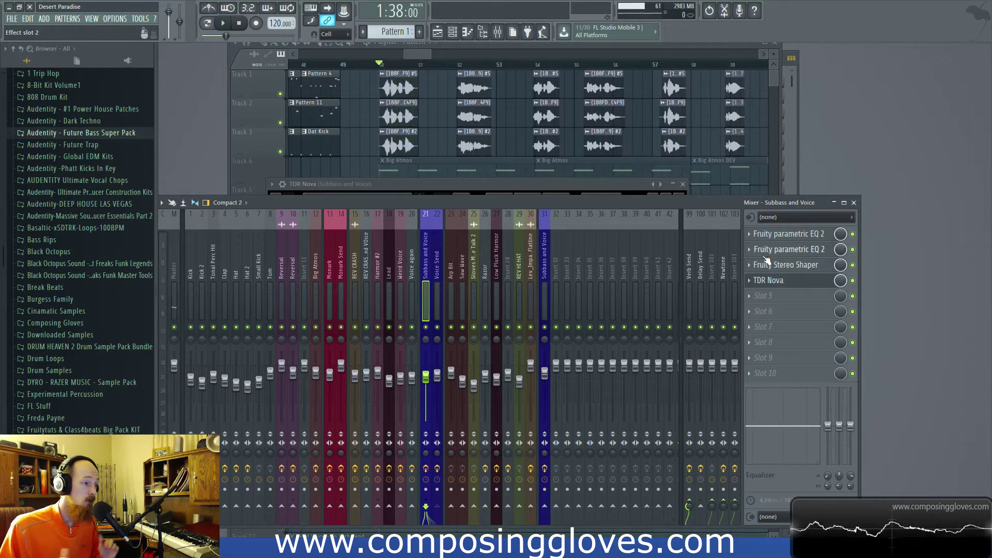
click(392, 151)
scroll(393, 151, up, 6)
scroll(409, 156, up, 4)
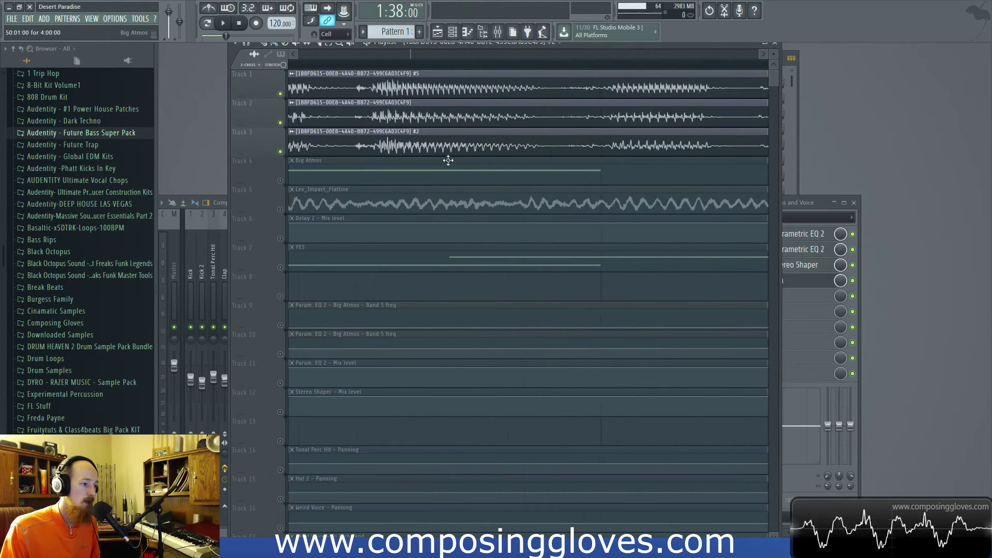
Step: Review the TDR Nova curve on Subbass and Voice and compare the passage with the plugin disabled and enabled
click(823, 203)
click(780, 280)
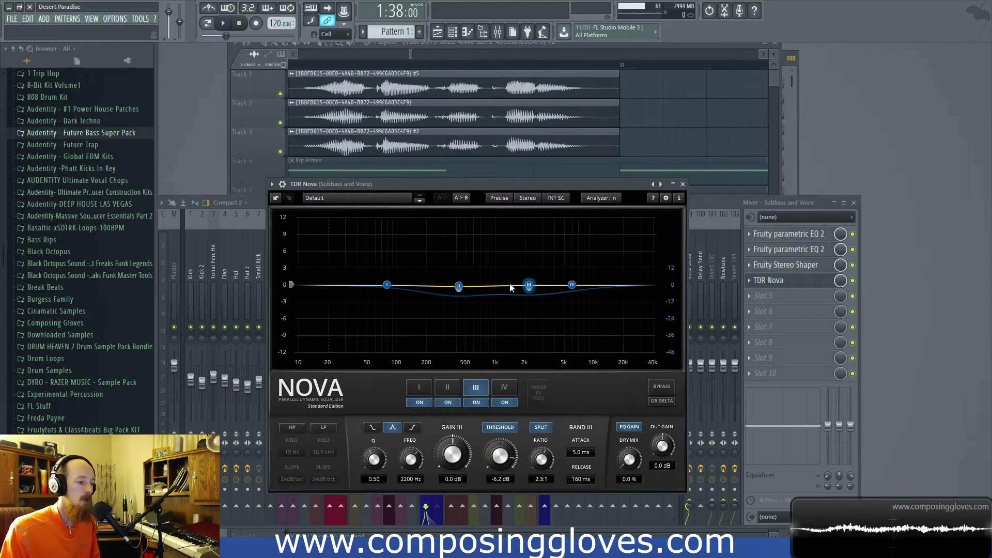
click(683, 184)
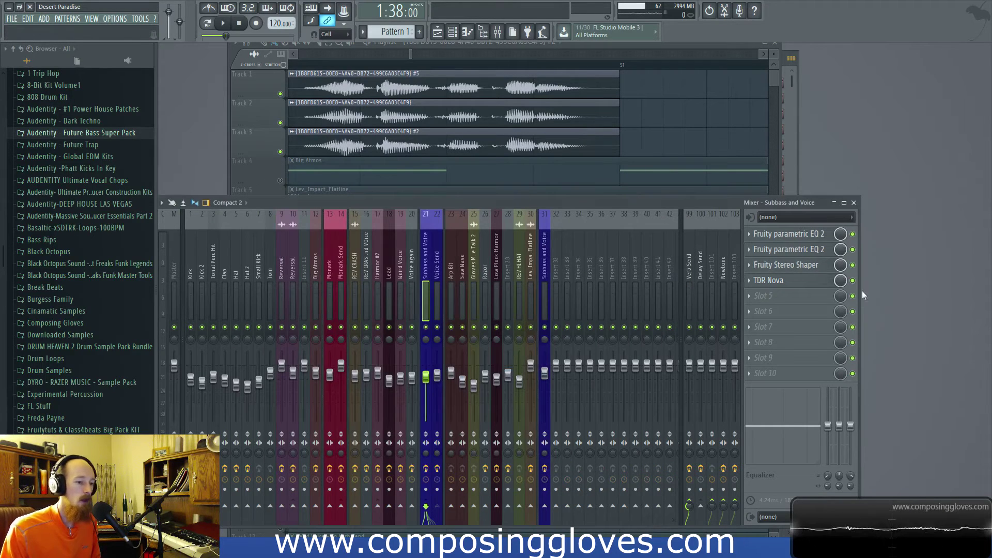
key(space)
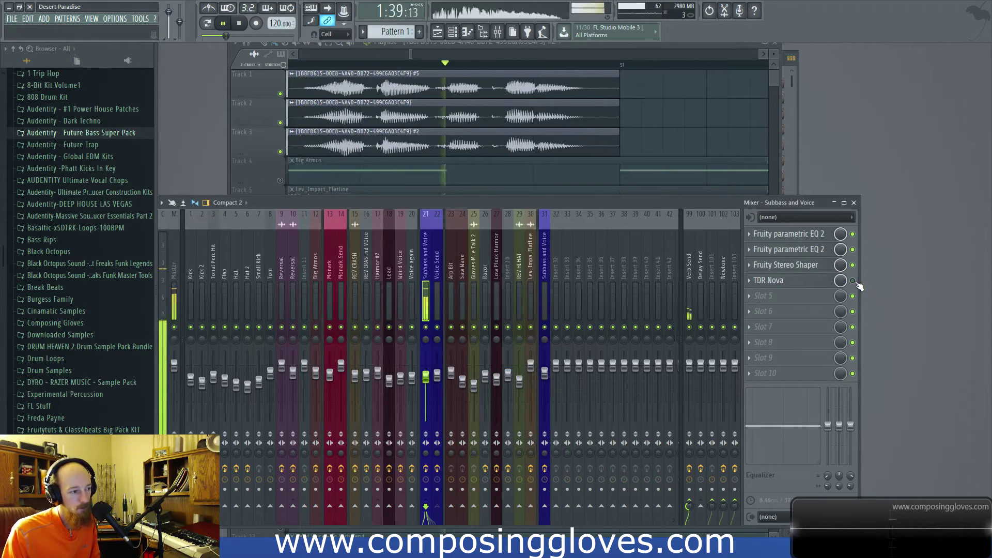
key(space)
key(space)
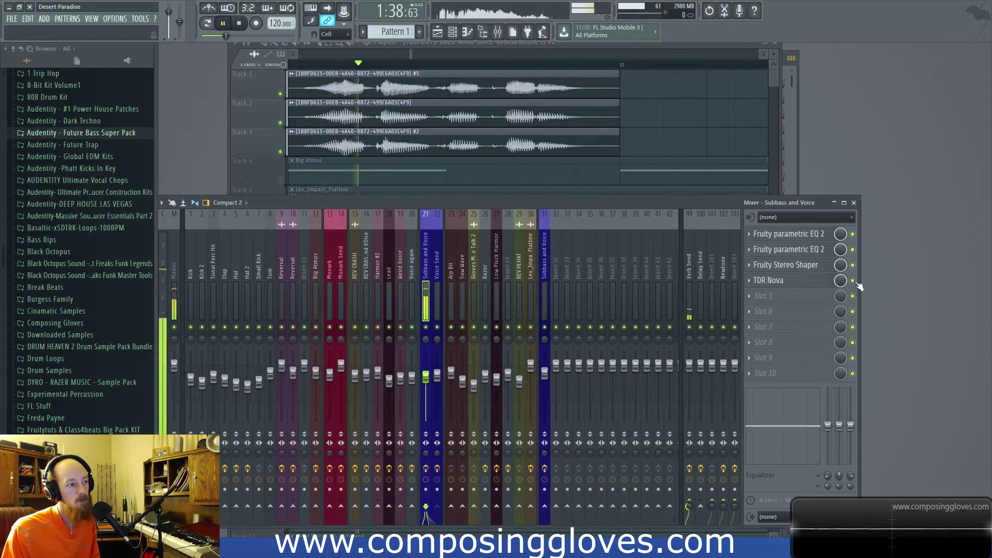
key(space)
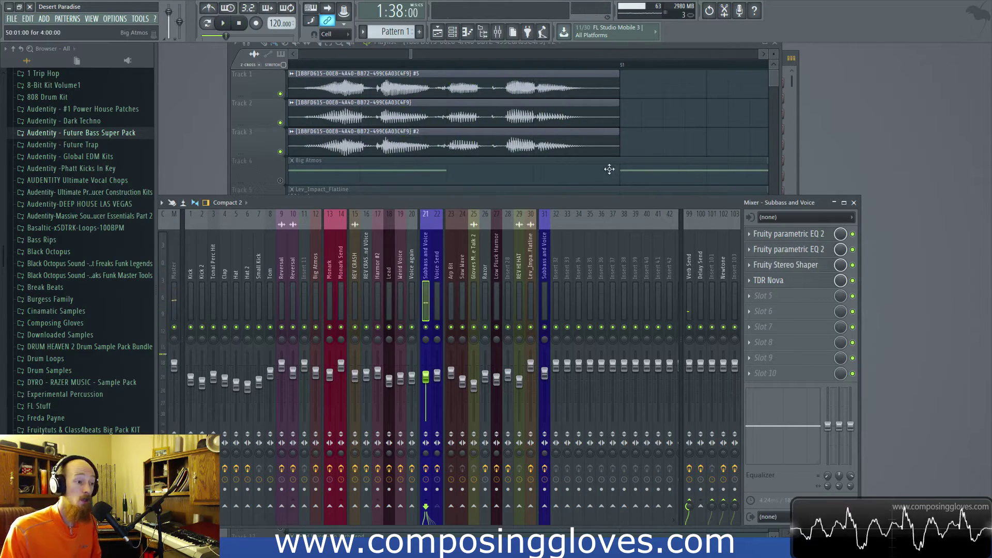
Step: Turn all muted playlist tracks back on and play the full arrangement from bar 50
drag(622, 200, 618, 195)
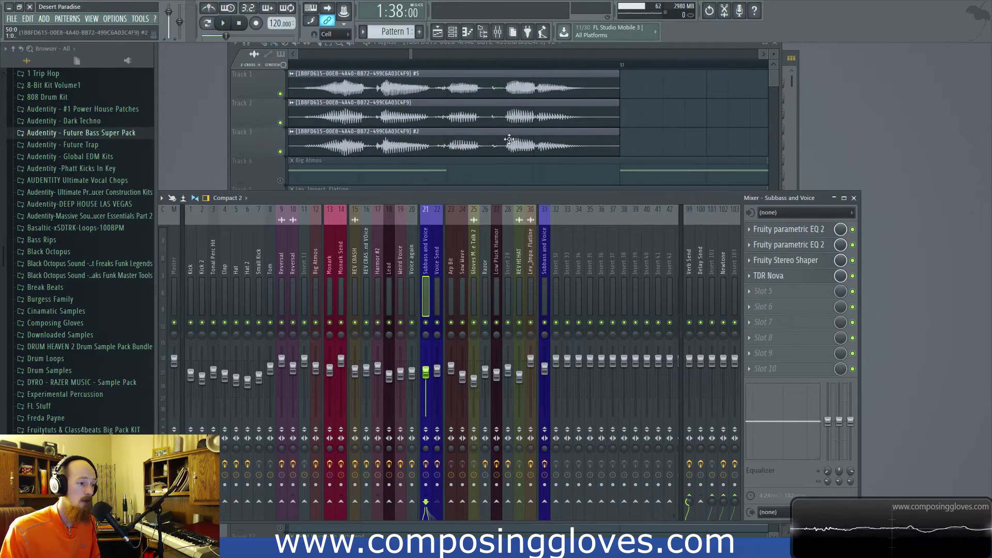
scroll(464, 149, down, 5)
scroll(489, 136, down, 4)
scroll(491, 137, up, 2)
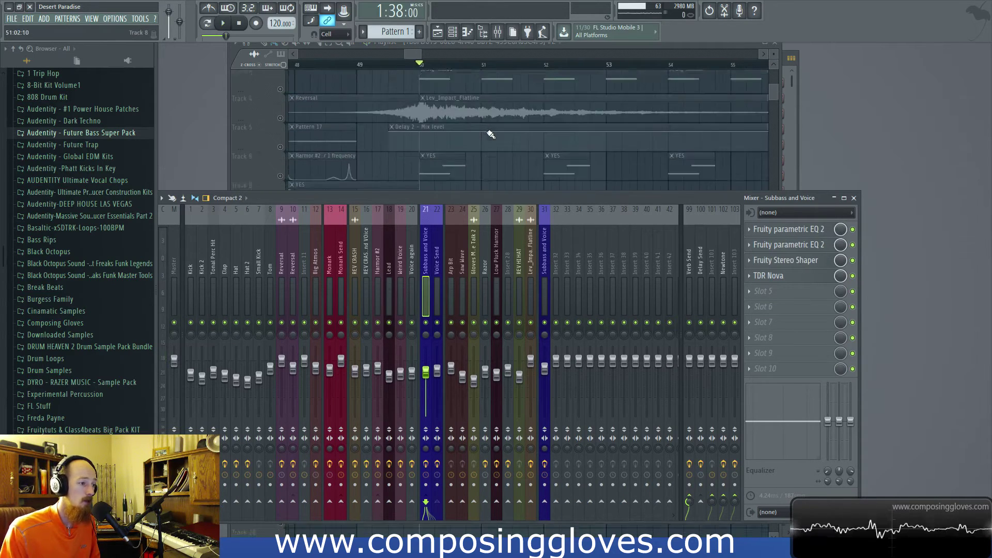
click(292, 170)
key(space)
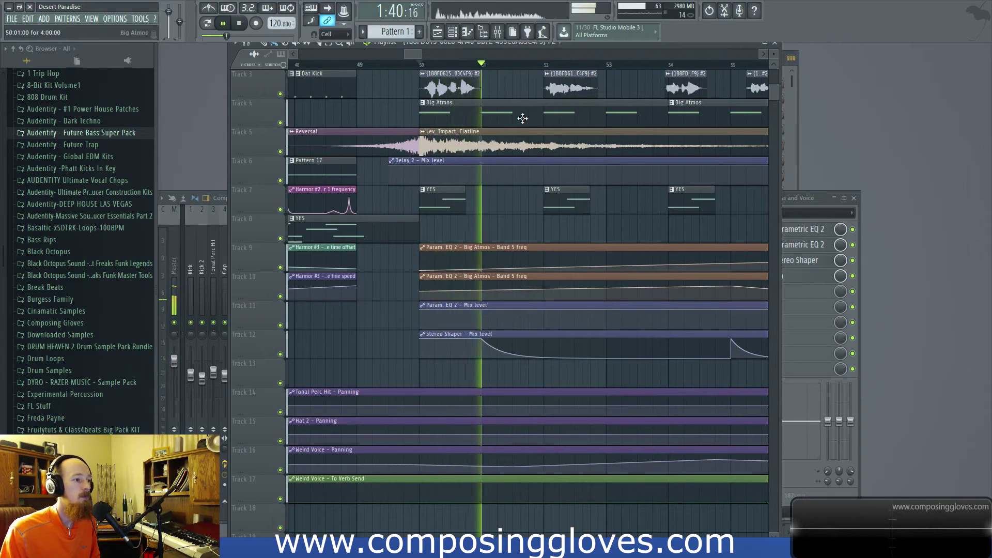
key(space)
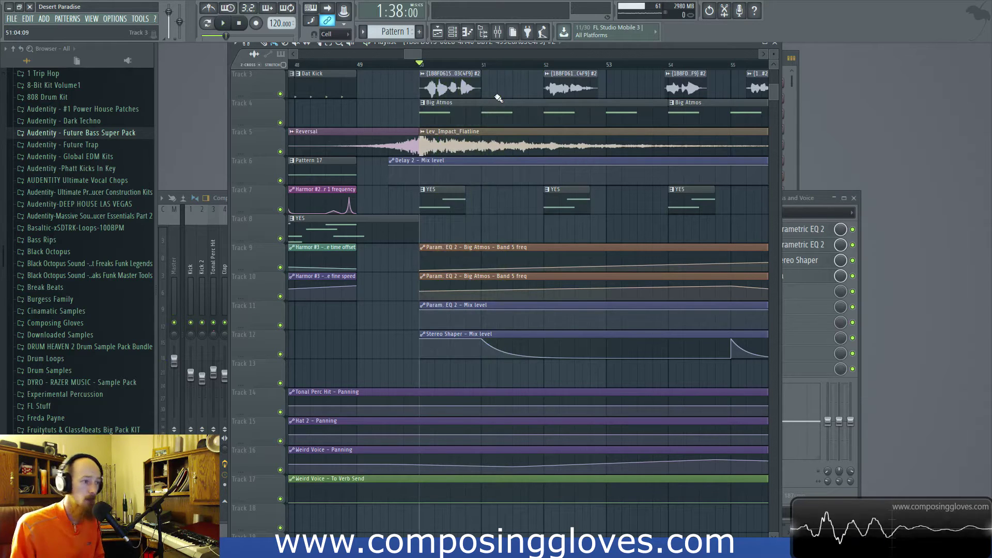
Step: Examine the curves of TDR Nova and both Fruity parametric EQ 2 instances on the Subbass and Voice channel
click(820, 200)
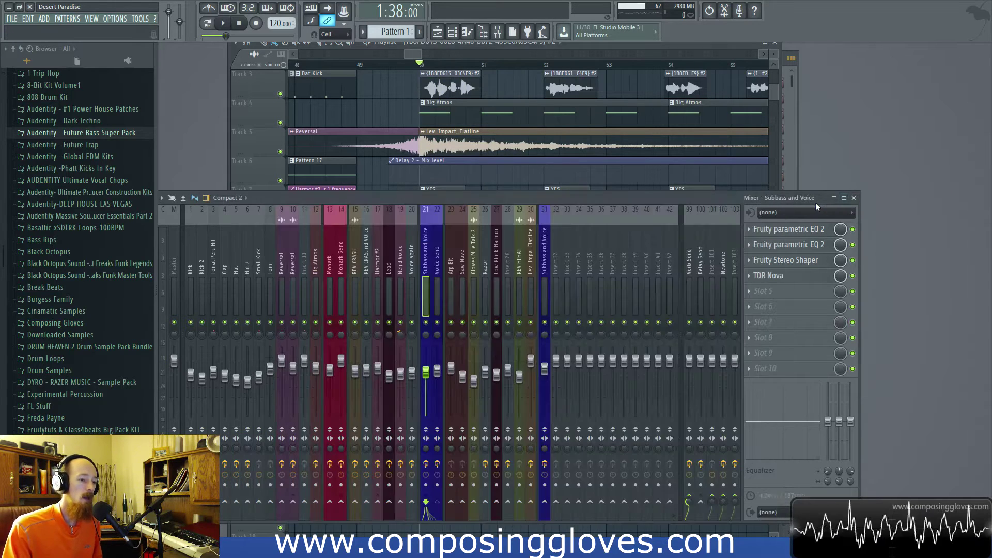
click(790, 280)
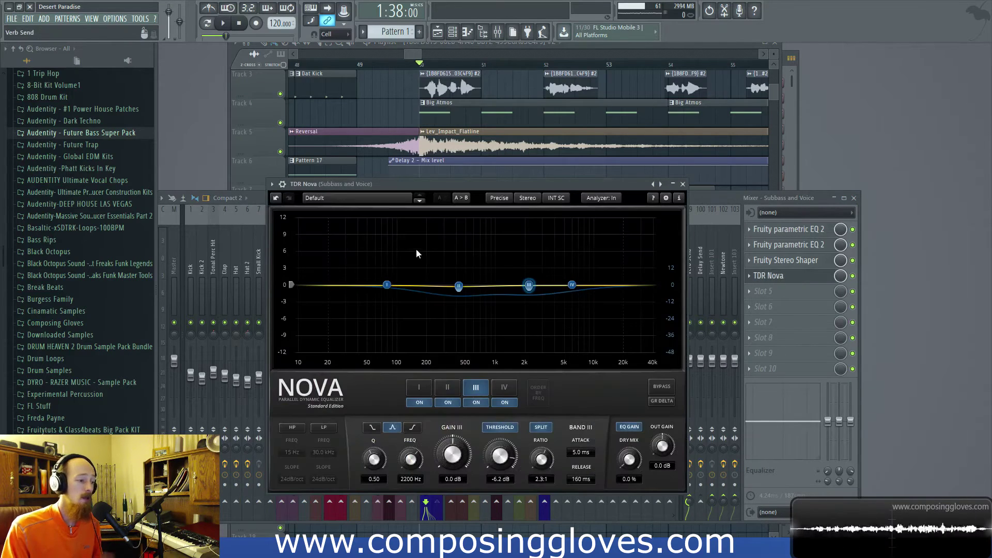
click(799, 282)
click(791, 244)
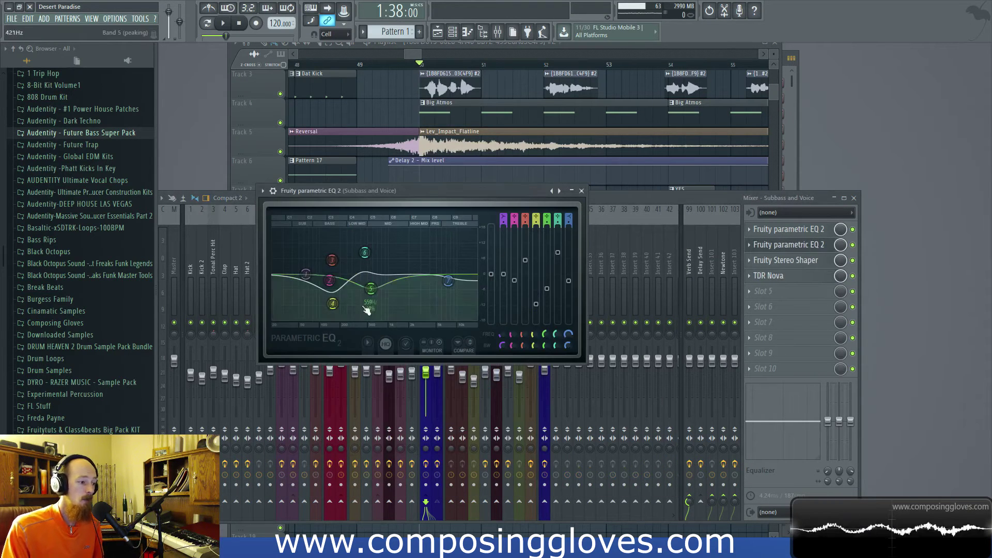
click(791, 229)
click(790, 229)
click(790, 229)
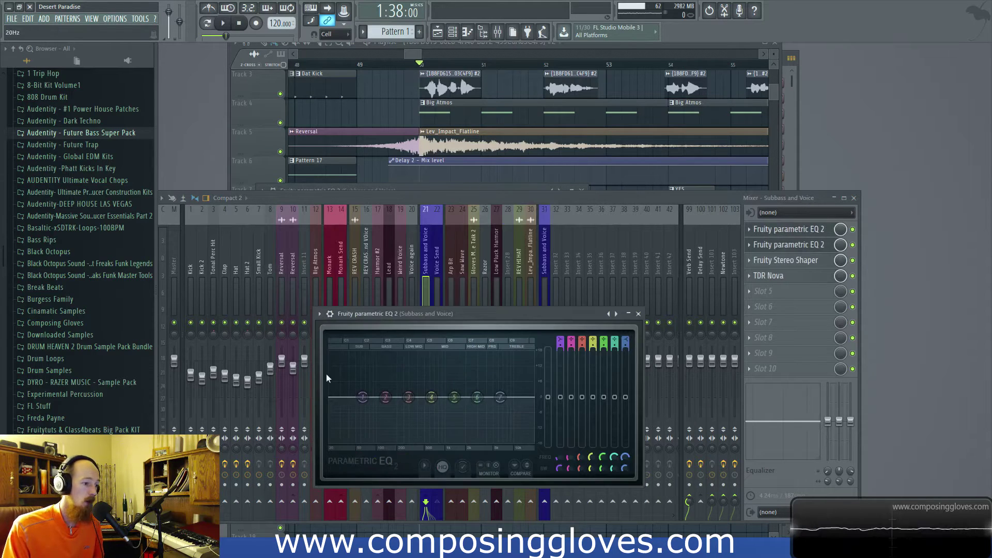
click(811, 245)
click(812, 245)
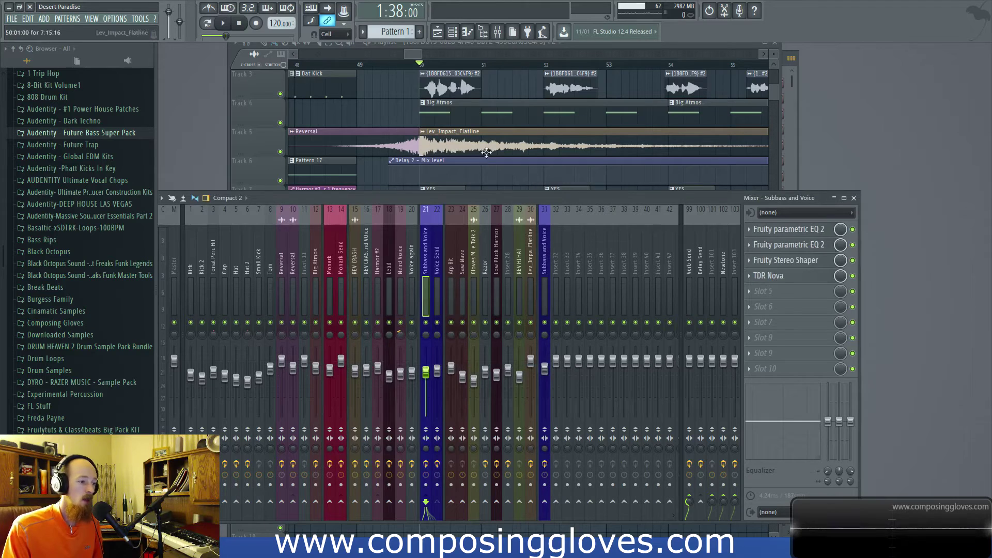
click(421, 63)
click(426, 69)
click(799, 241)
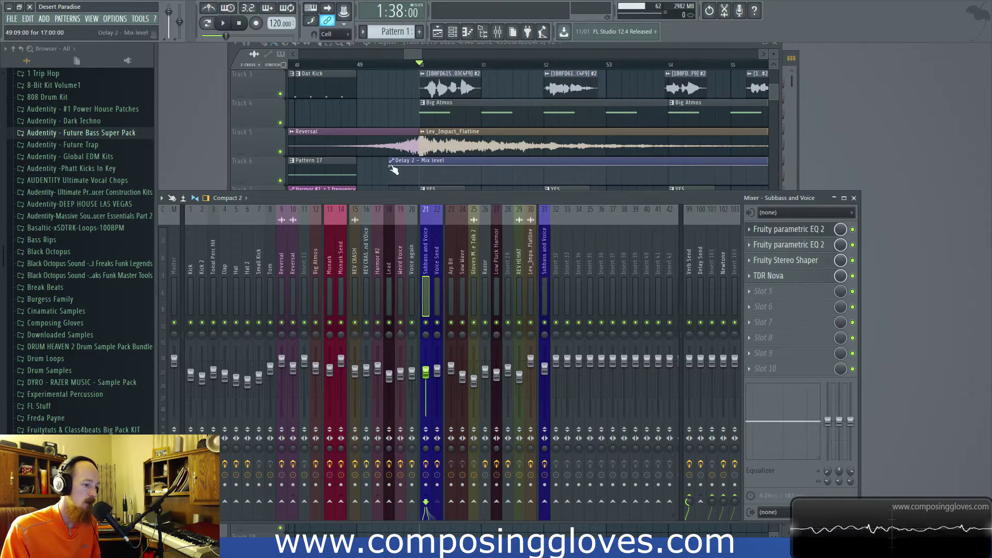
click(463, 104)
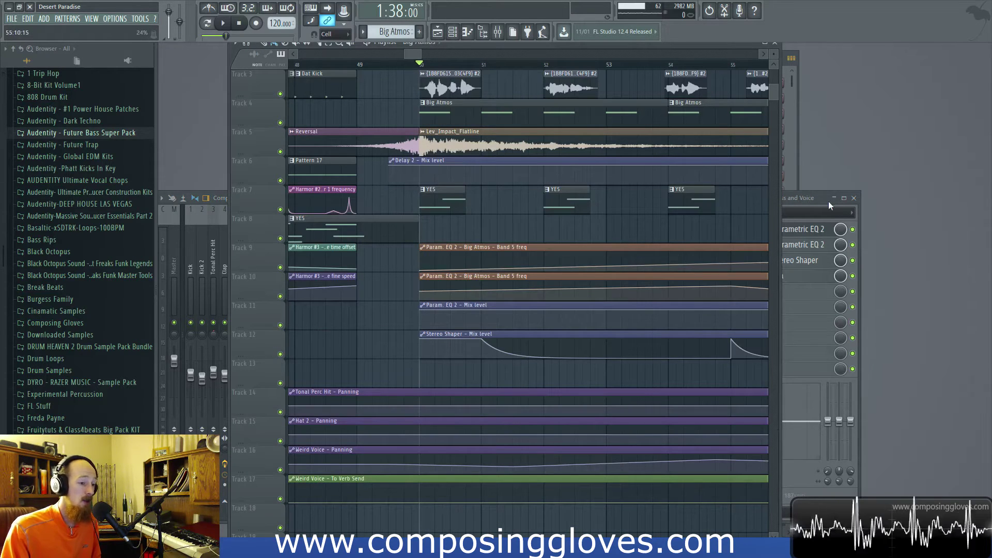
click(816, 209)
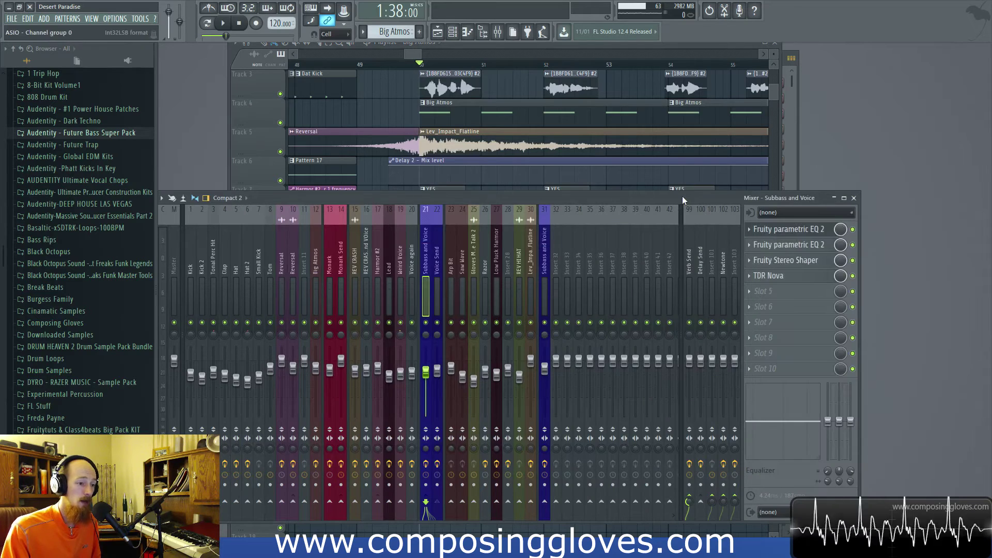
Step: Show the TDR Nova curve of the Subbass and Voice channel again and close the plugin
click(820, 278)
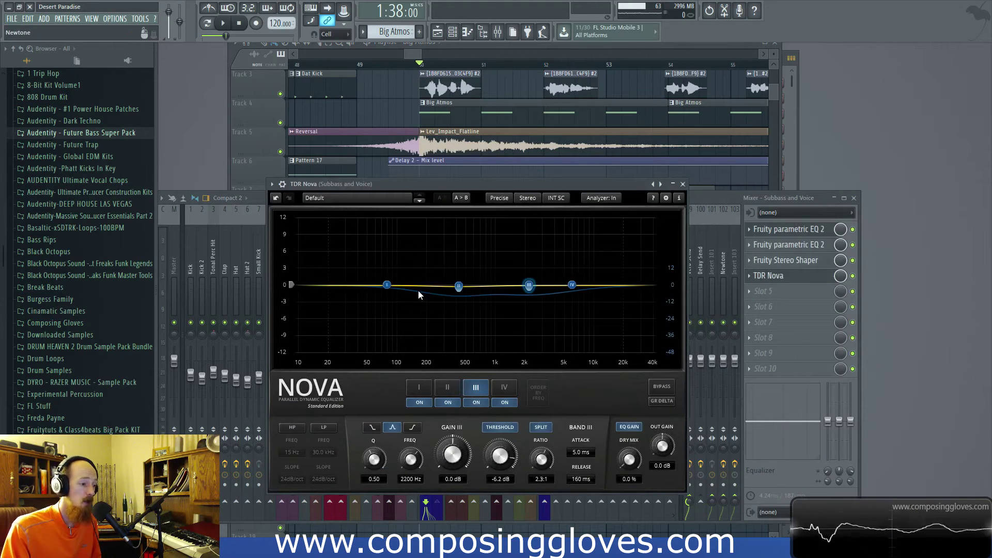
click(682, 184)
click(639, 314)
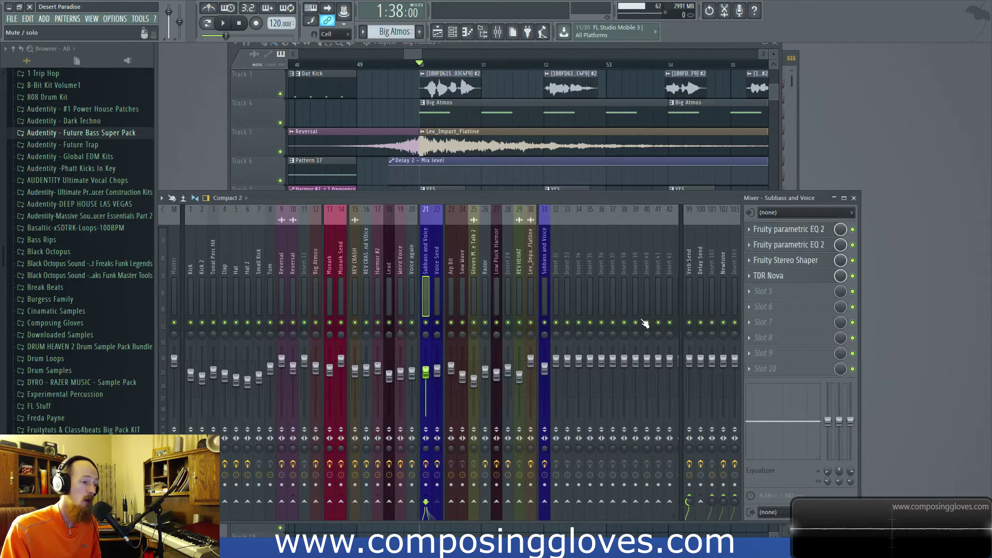
Step: Locate the section with the Razor pattern further along the arrangement and set the playback position to 4:23:00
drag(418, 55, 466, 54)
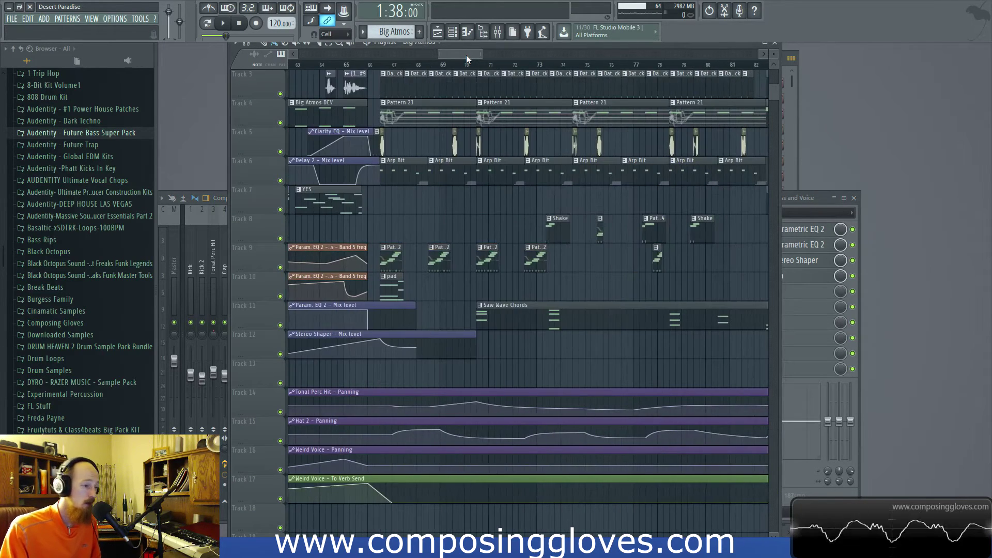
scroll(569, 155, right, 5)
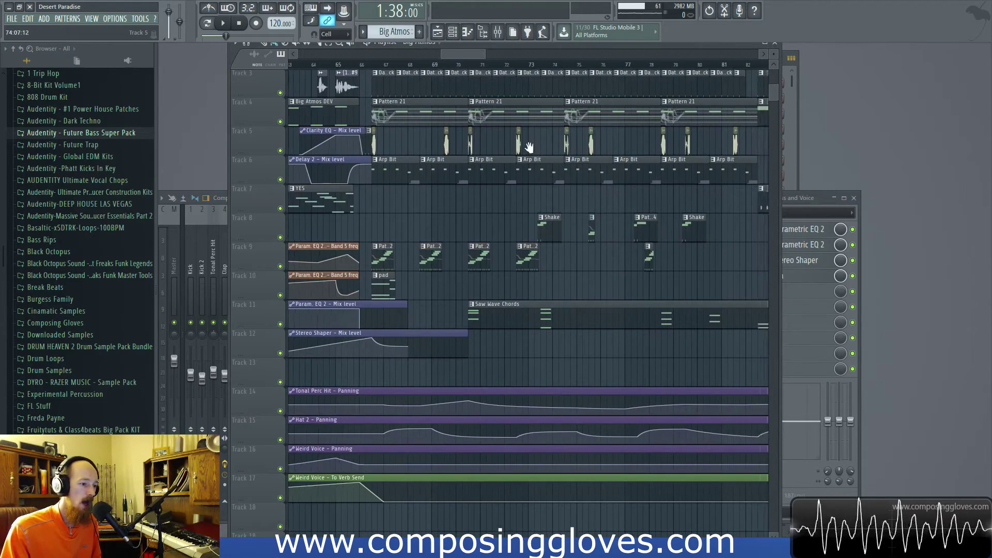
scroll(517, 171, right, 10)
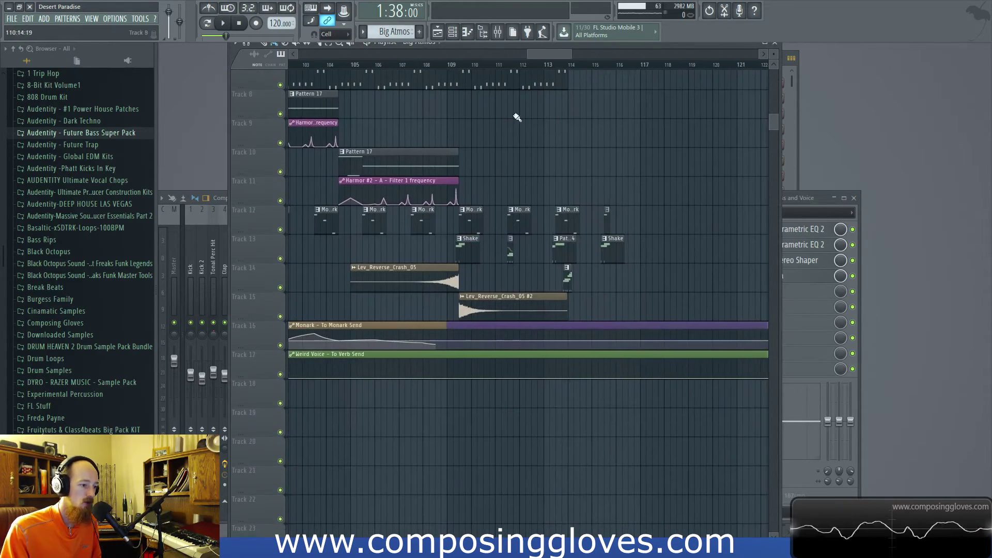
scroll(587, 290, up, 2)
scroll(517, 207, left, 3)
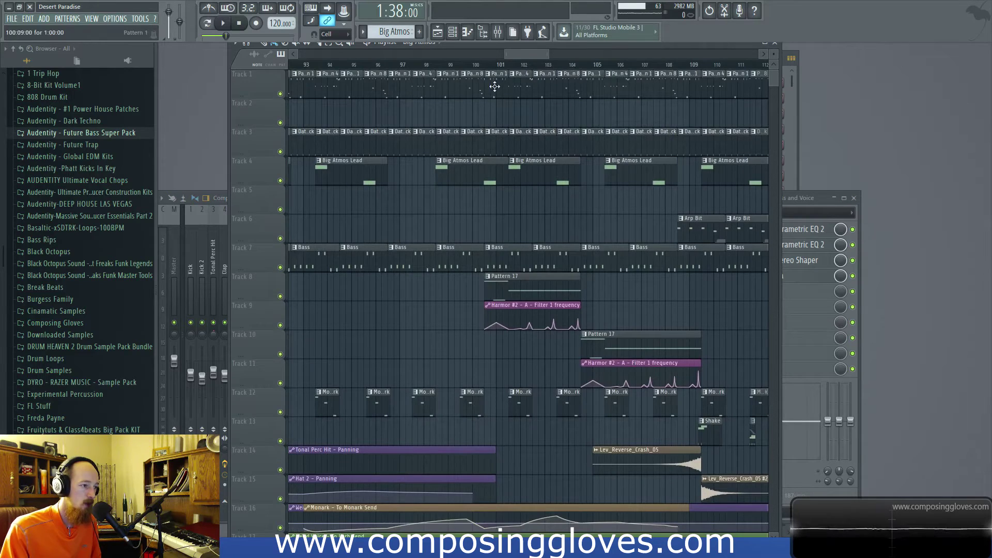
scroll(511, 213, right, 10)
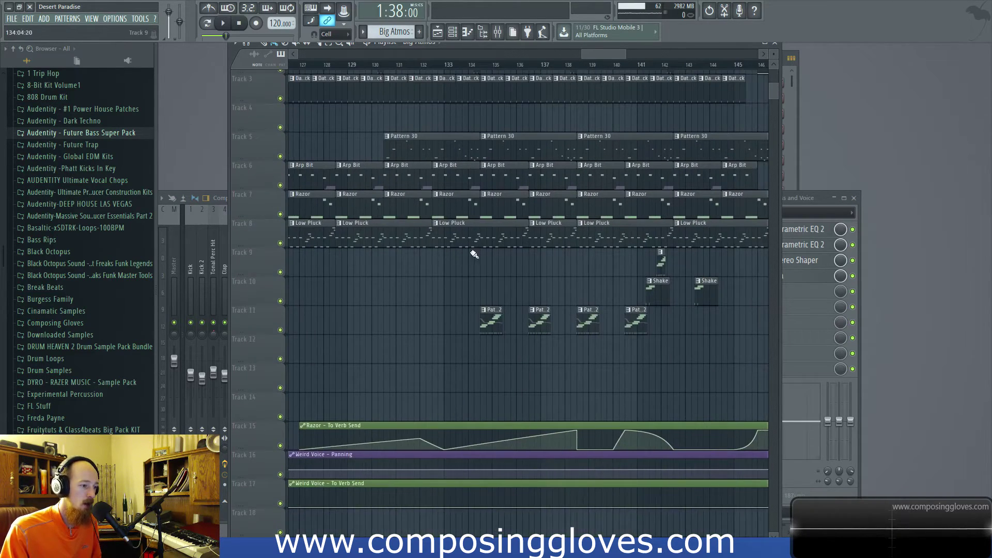
scroll(481, 207, left, 1)
click(457, 64)
click(469, 64)
click(467, 76)
right_click(469, 75)
click(462, 65)
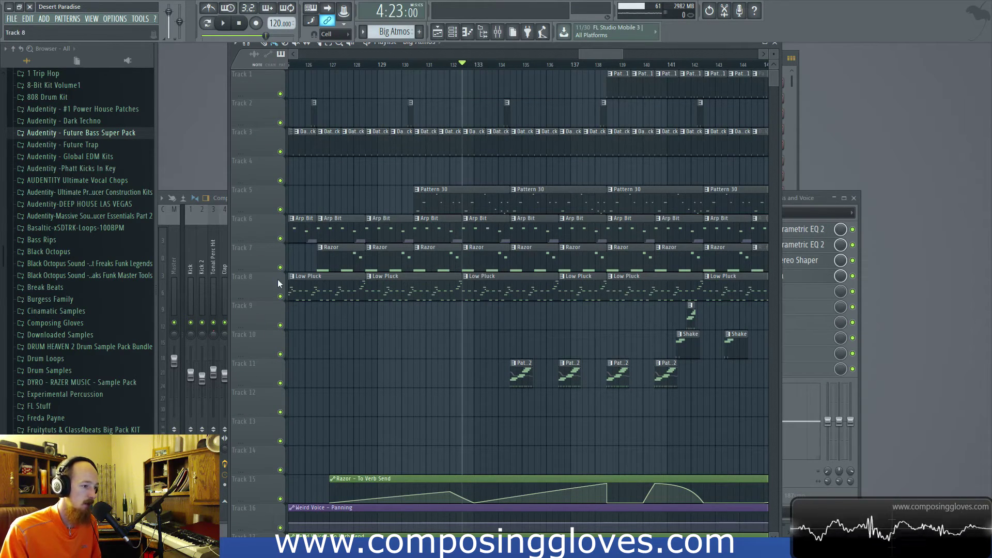
Step: Mute playlist tracks 8, 6, 5, 3 and 2 to isolate the Razor part on track 7
click(280, 296)
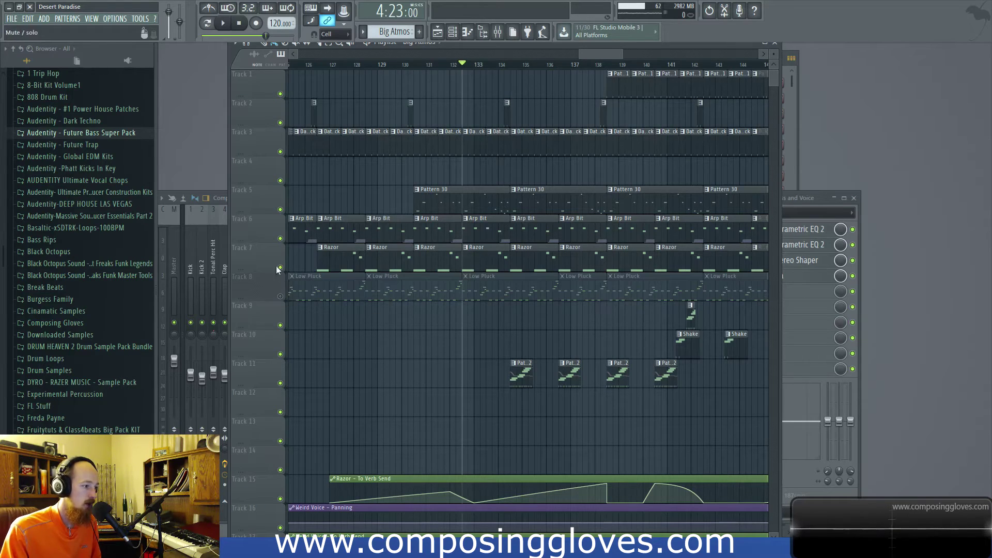
click(280, 238)
click(280, 210)
click(280, 152)
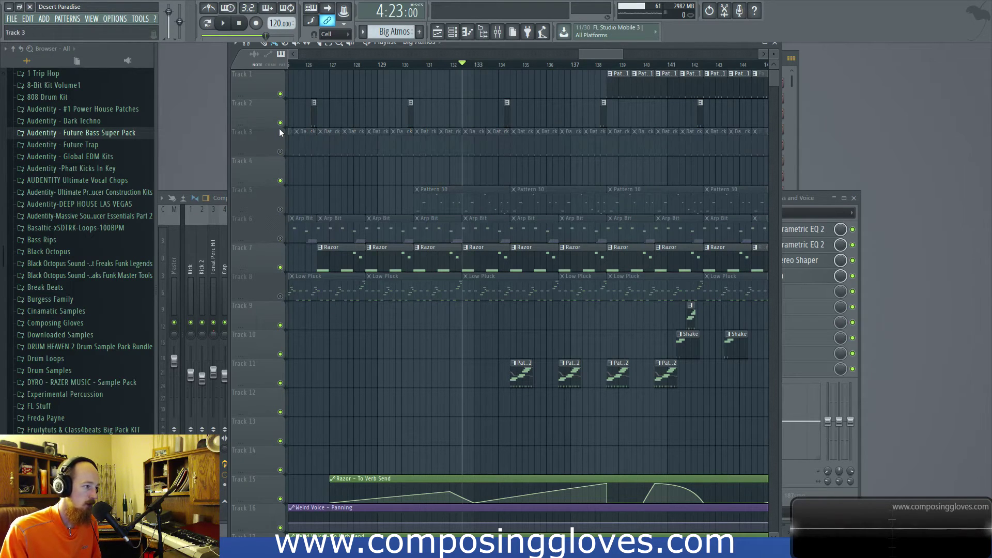
click(280, 123)
Step: Play the isolated Razor part, stop playback and select the Razor channel in the mixer
key(space)
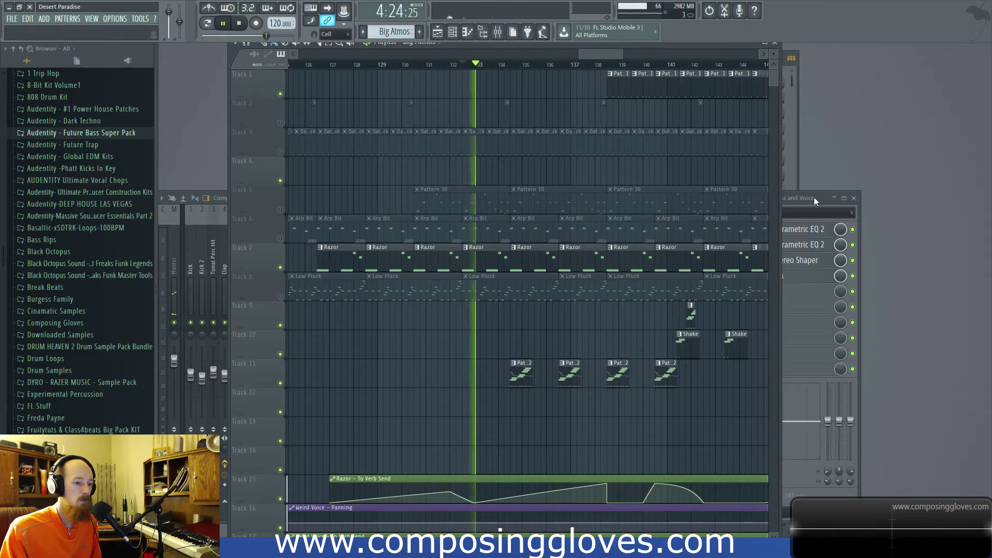
click(814, 244)
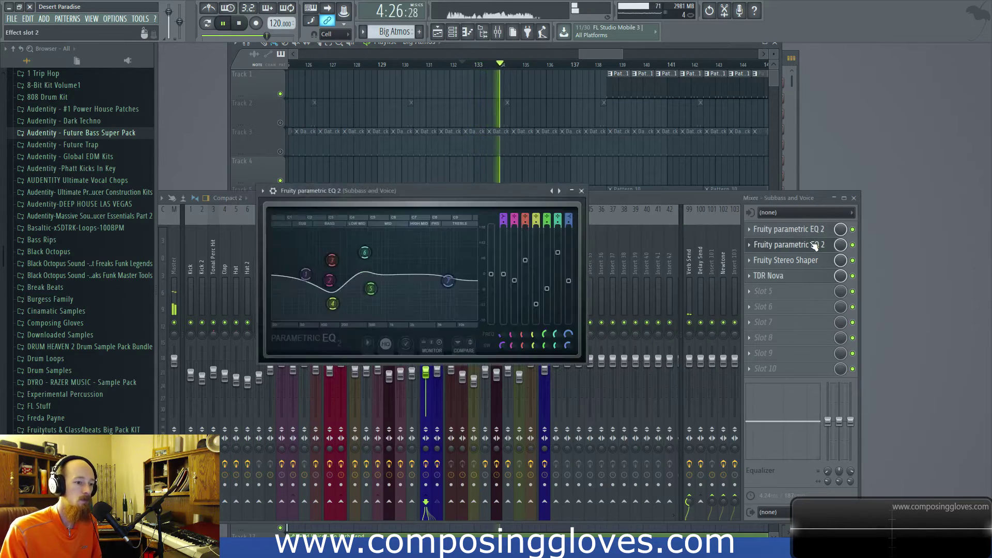
click(814, 244)
key(space)
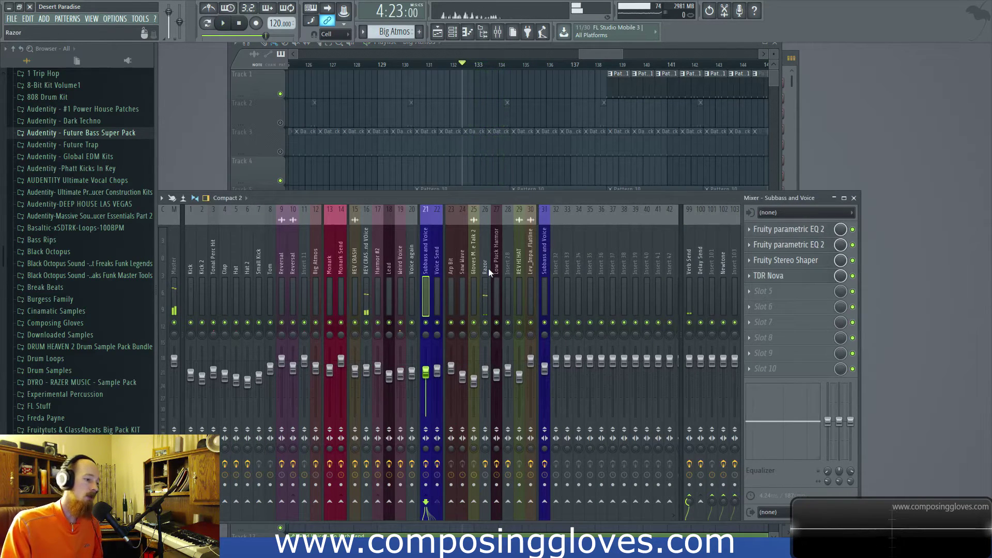
click(239, 23)
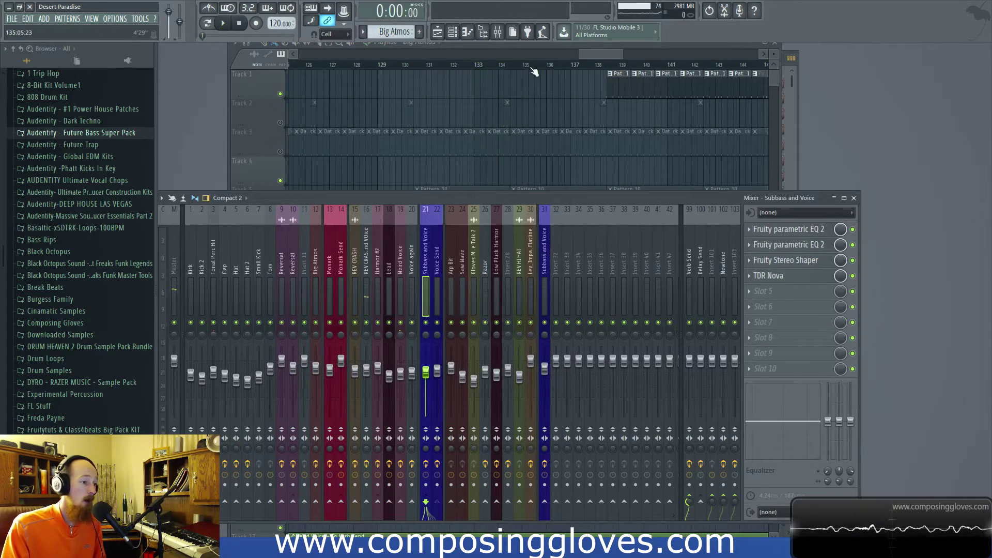
click(486, 273)
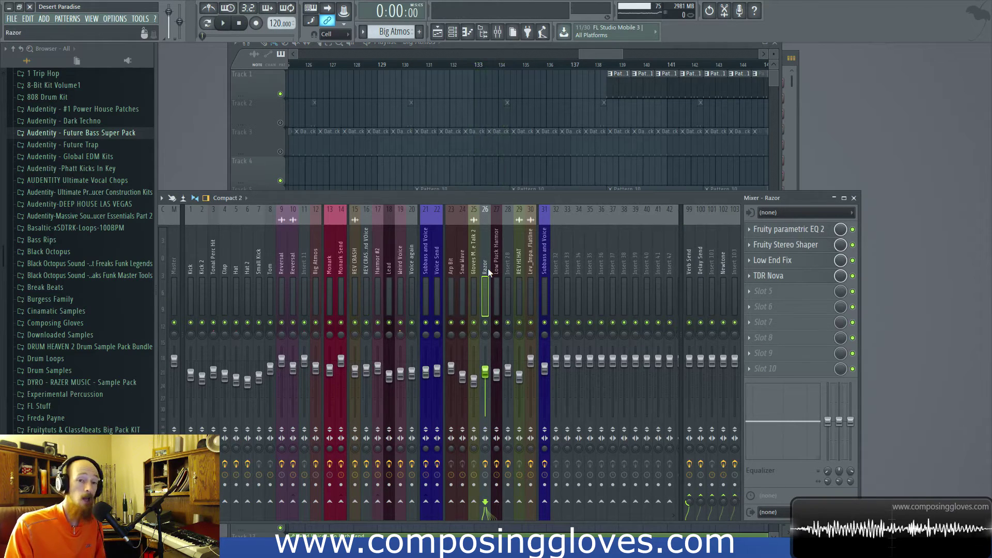
Step: Show the TDR Nova and Low End Fix curves on the Razor channel and disable the Low End Fix effect
click(775, 275)
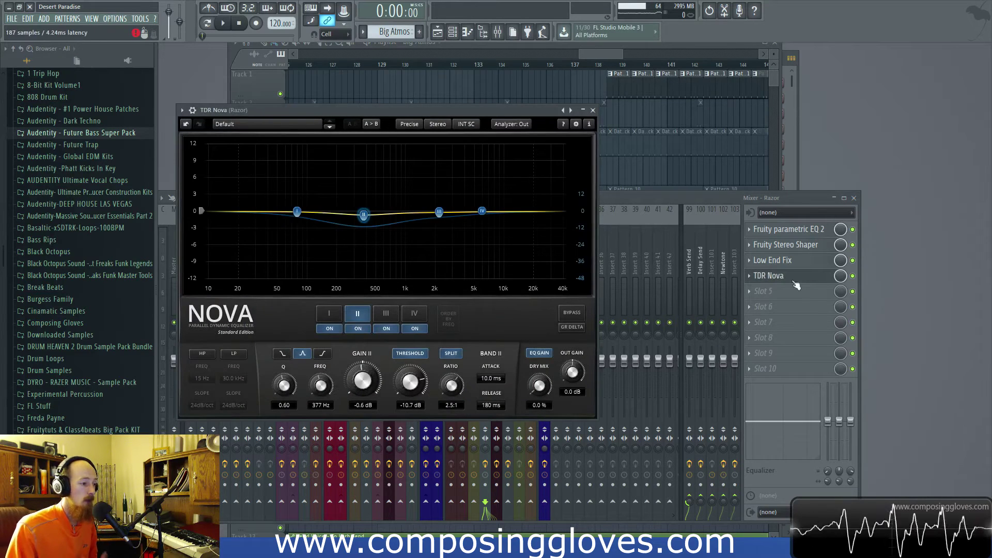
click(780, 261)
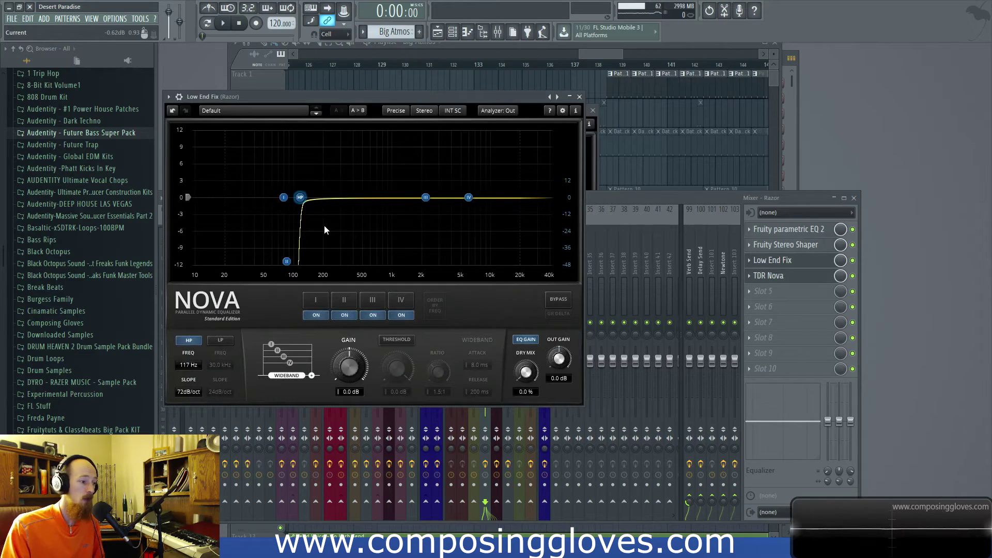
click(853, 261)
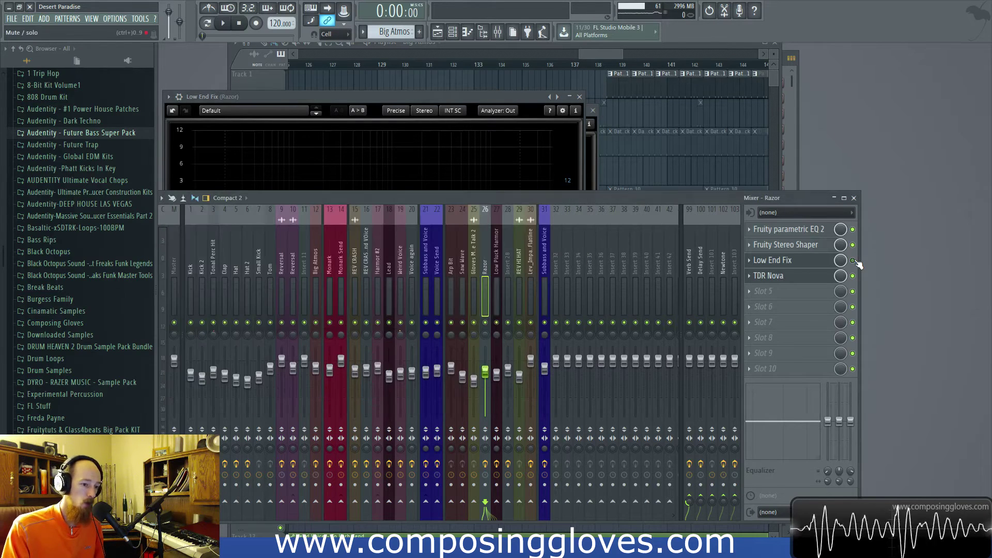
Step: Set the playback position to 4:23:00, play the Razor part with Low End Fix disabled and stop playback
click(605, 45)
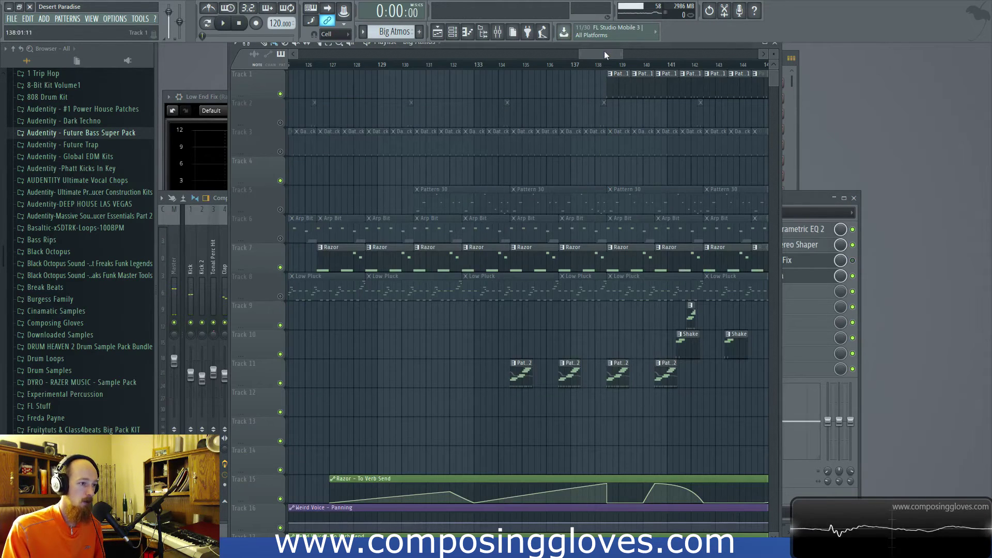
click(462, 64)
click(810, 263)
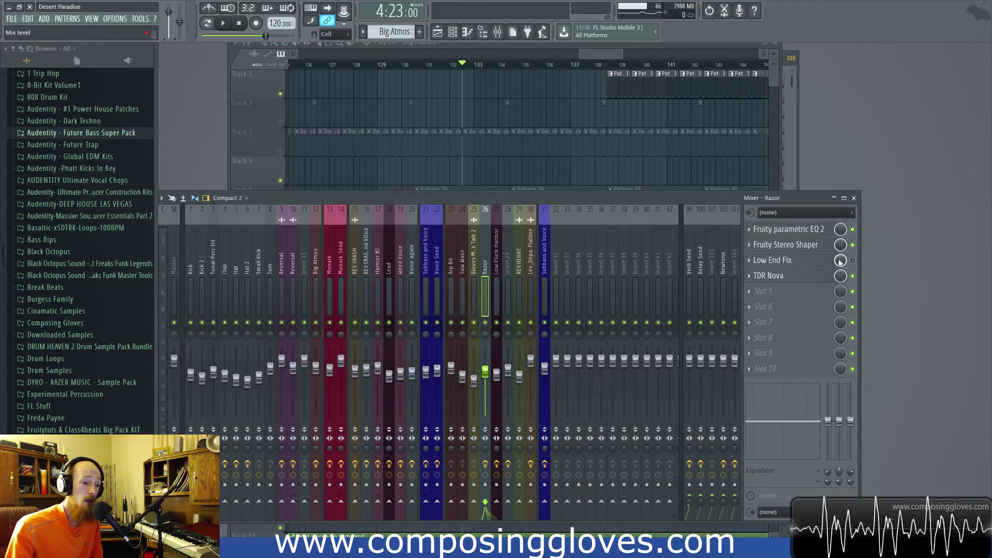
key(space)
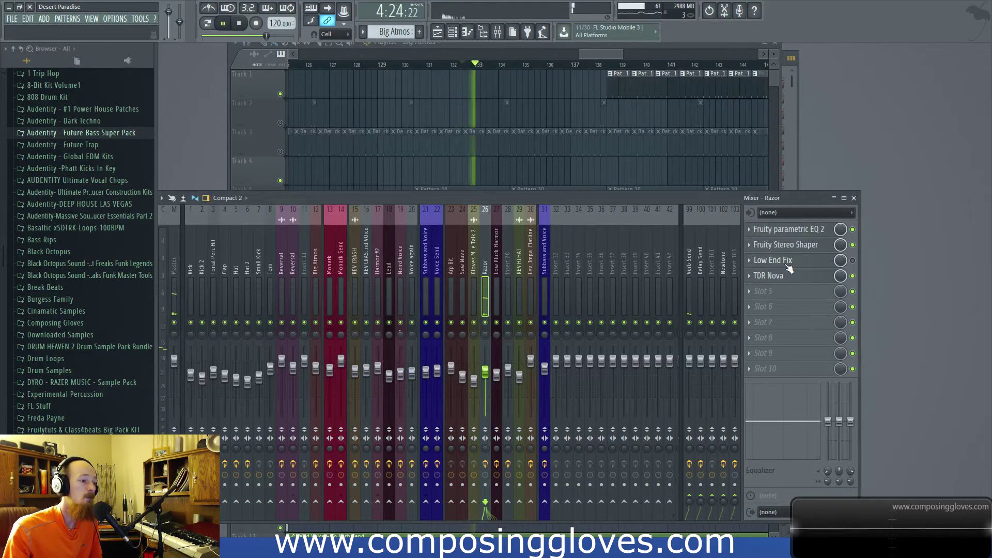
key(space)
Step: Start playback from 4:43:00 and mute playlist tracks 10, 9 and 1 to isolate the Razor part
drag(599, 58, 622, 58)
drag(467, 66, 463, 66)
click(280, 354)
click(280, 326)
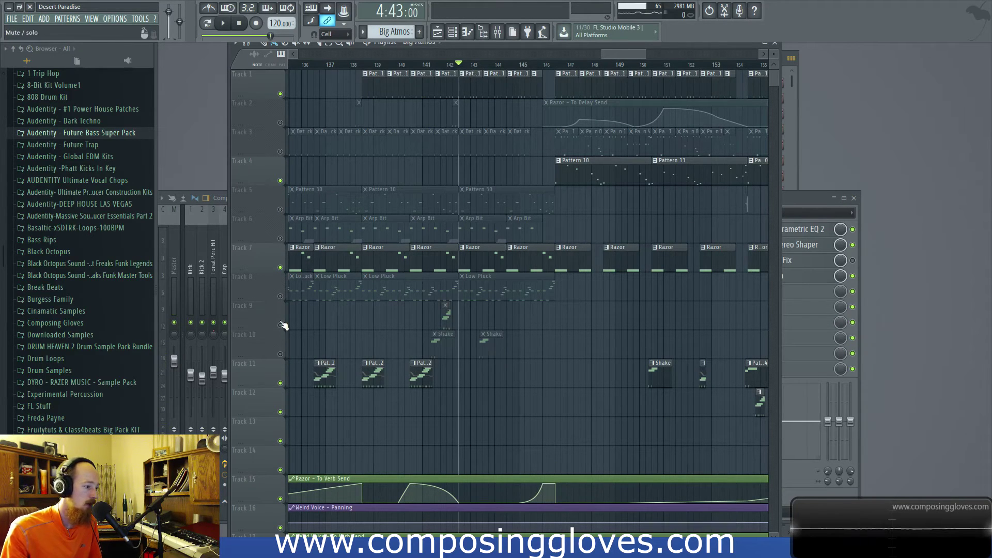
key(space)
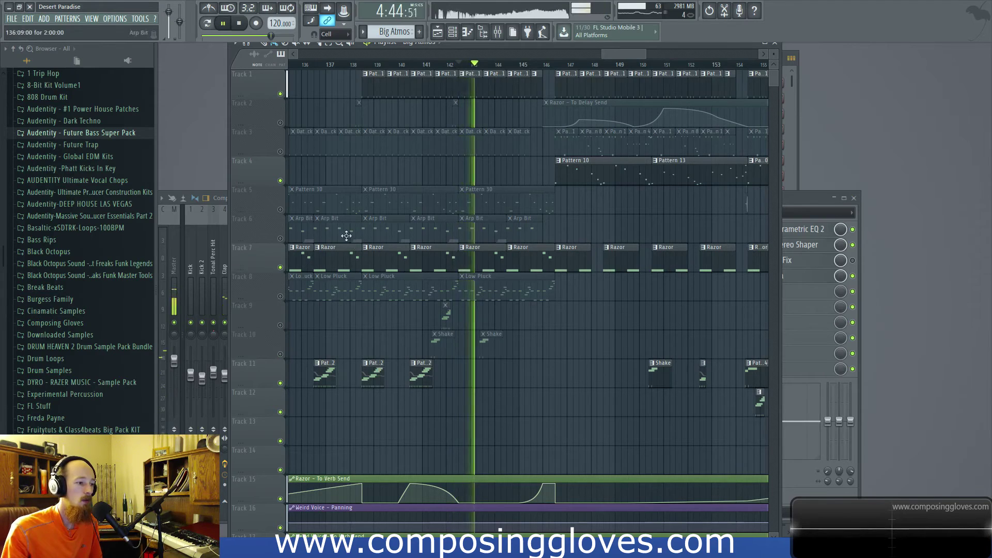
click(280, 94)
Step: Stop playback, re-enable Low End Fix on the Razor channel and replay the isolated part for comparison
click(822, 194)
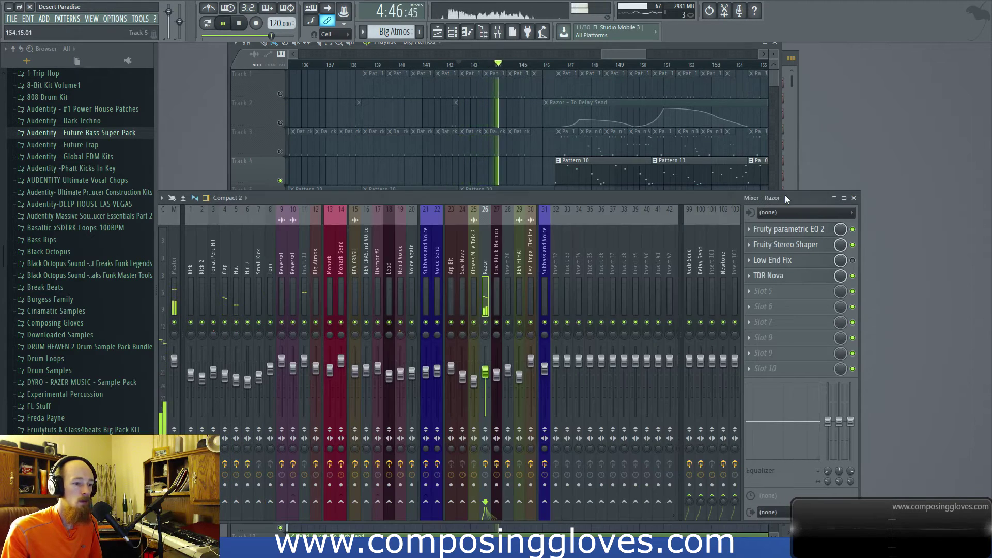
key(space)
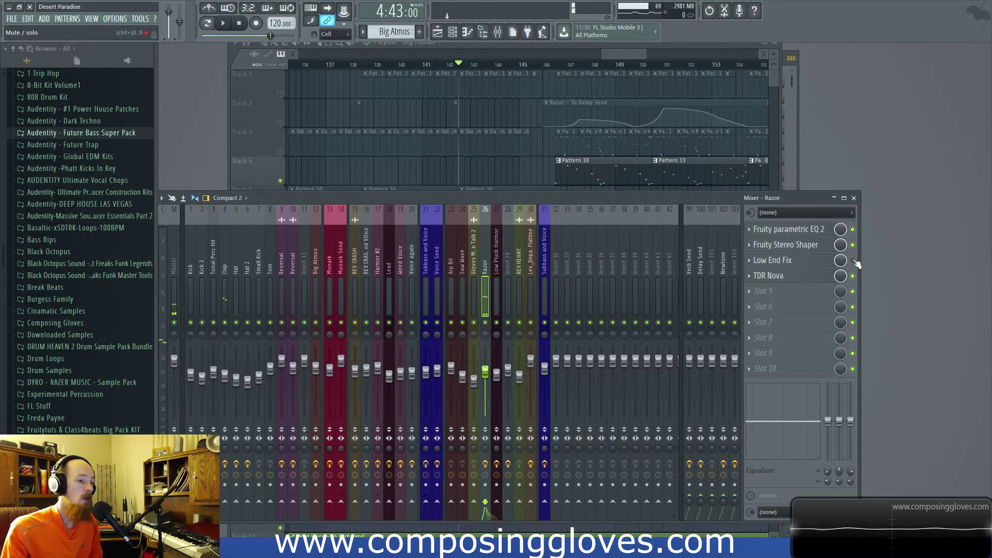
key(space)
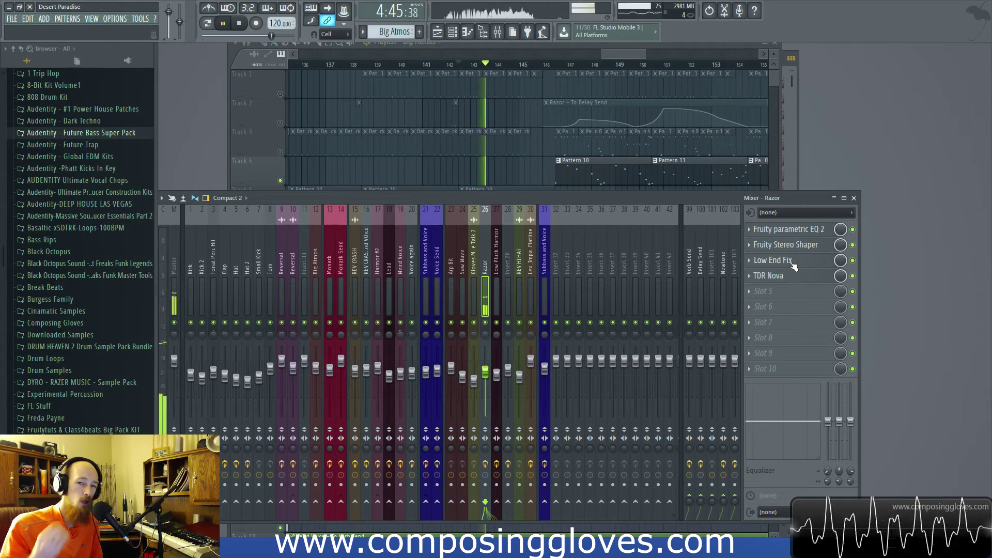
key(space)
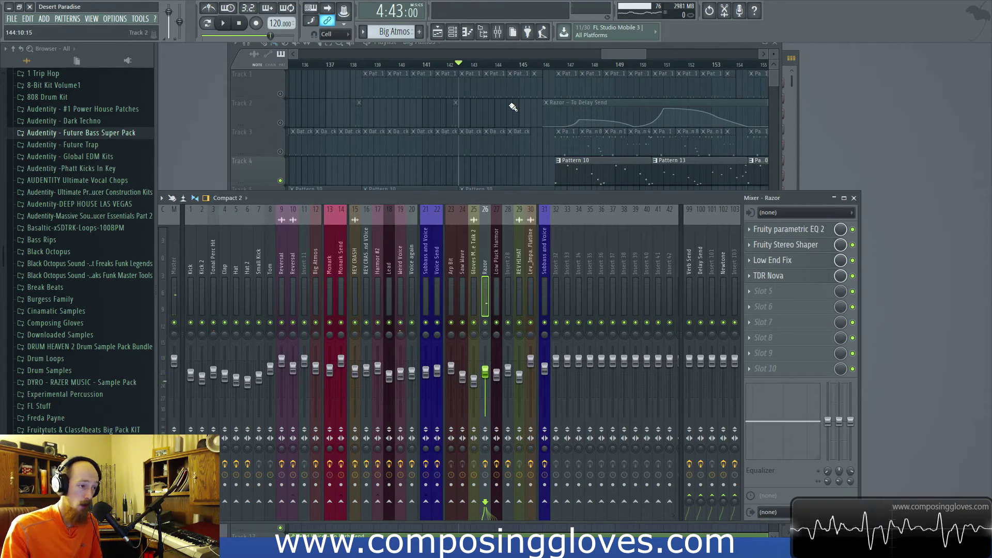
Step: Show the Razor channel's TDR Nova while playing the isolated part, stop playback and close the plugin
click(783, 277)
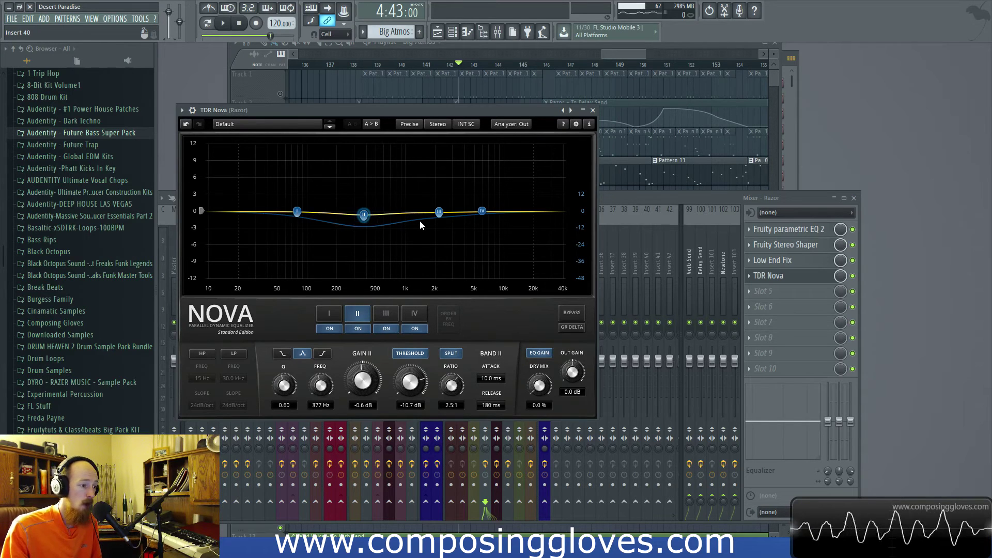
key(space)
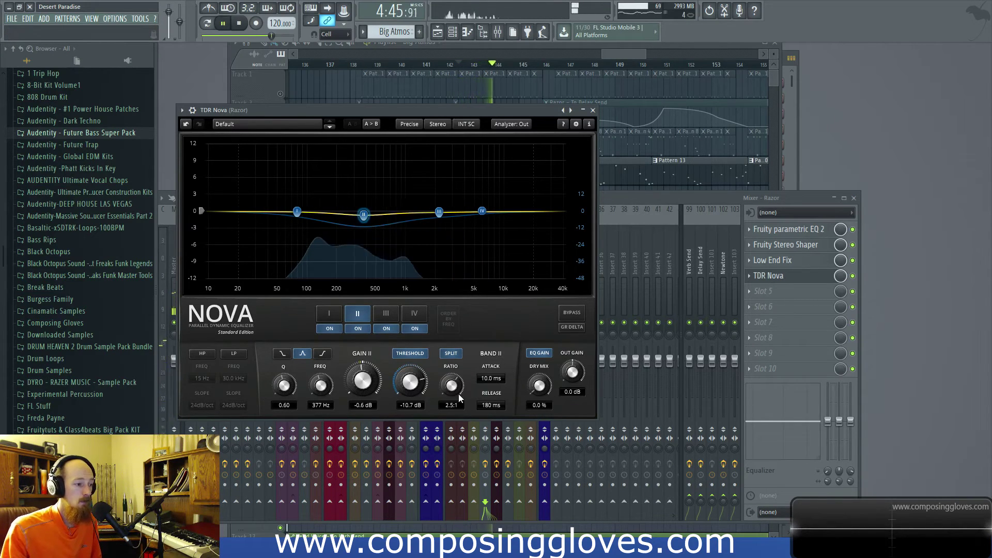
key(space)
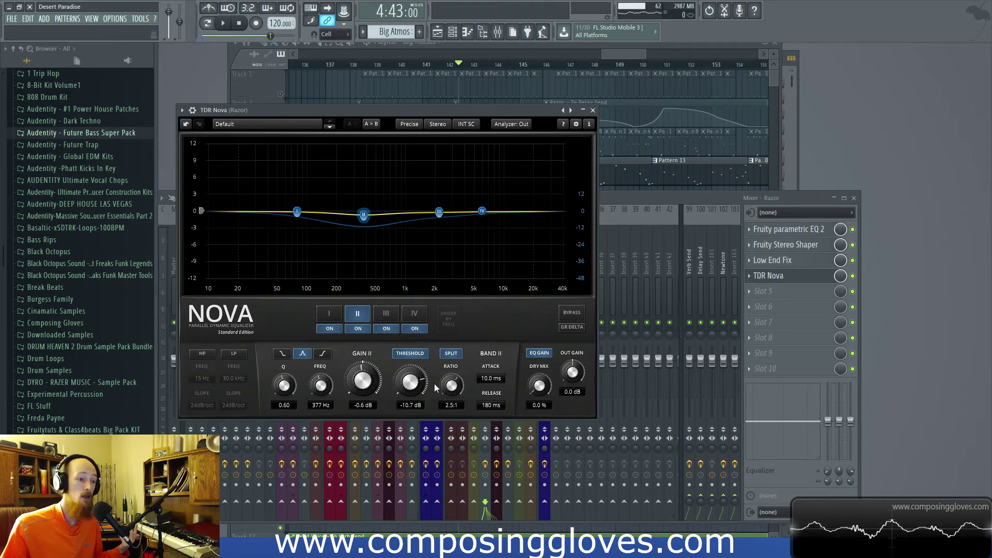
click(594, 111)
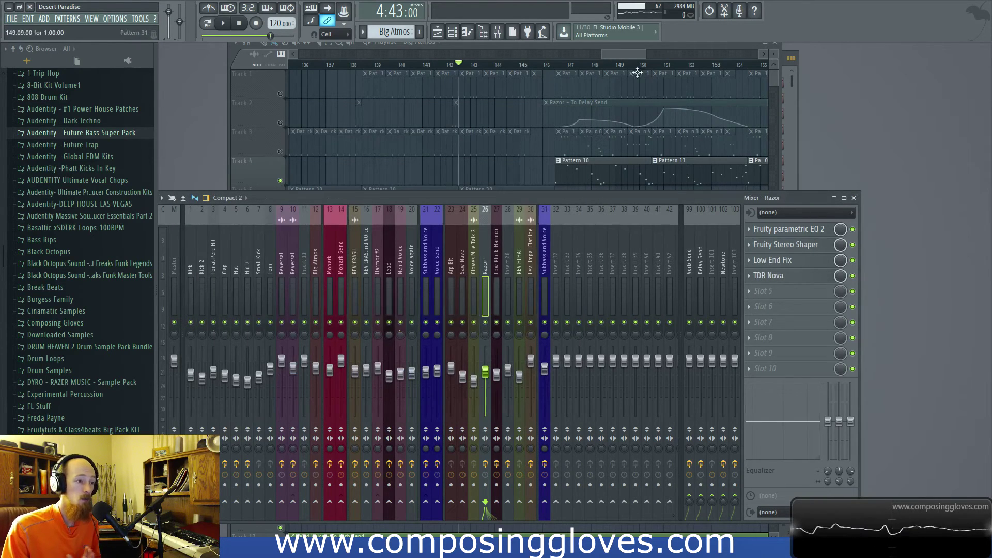
Step: Unmute all muted playlist tracks and play the full mix from 4:43:00
drag(620, 55, 626, 54)
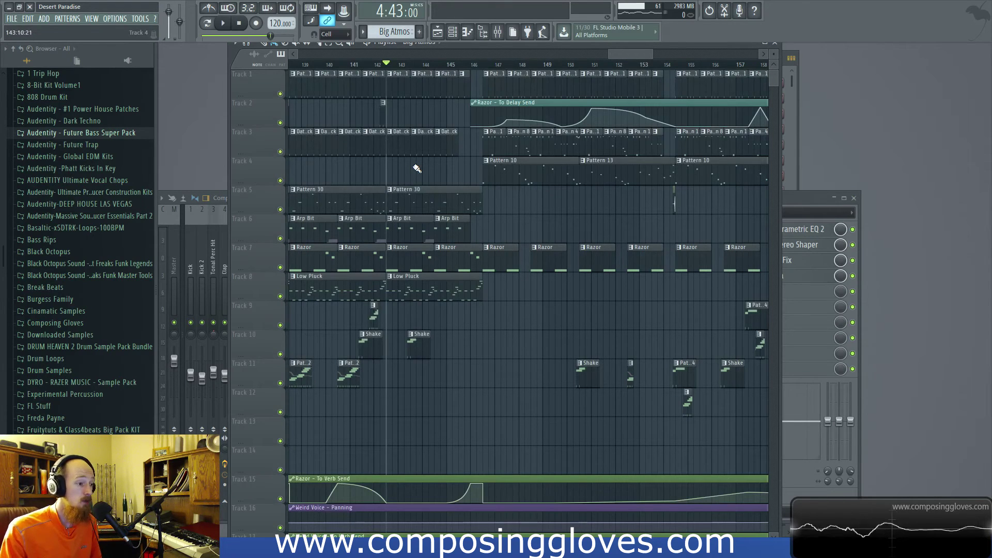
key(space)
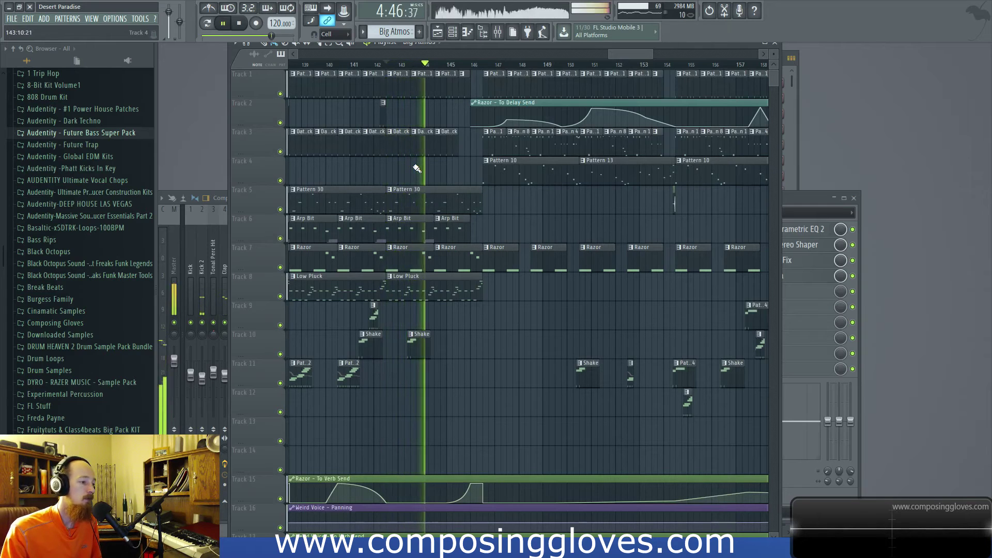
scroll(408, 186, right, 3)
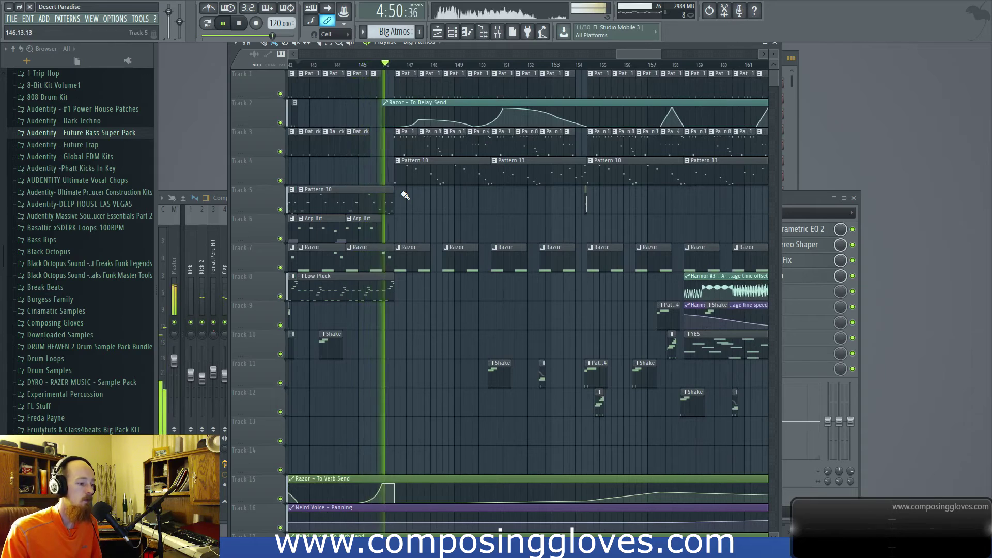
Step: Show the Razor channel's TDR Nova during full-mix playback, close the plugin and stop playback
click(799, 199)
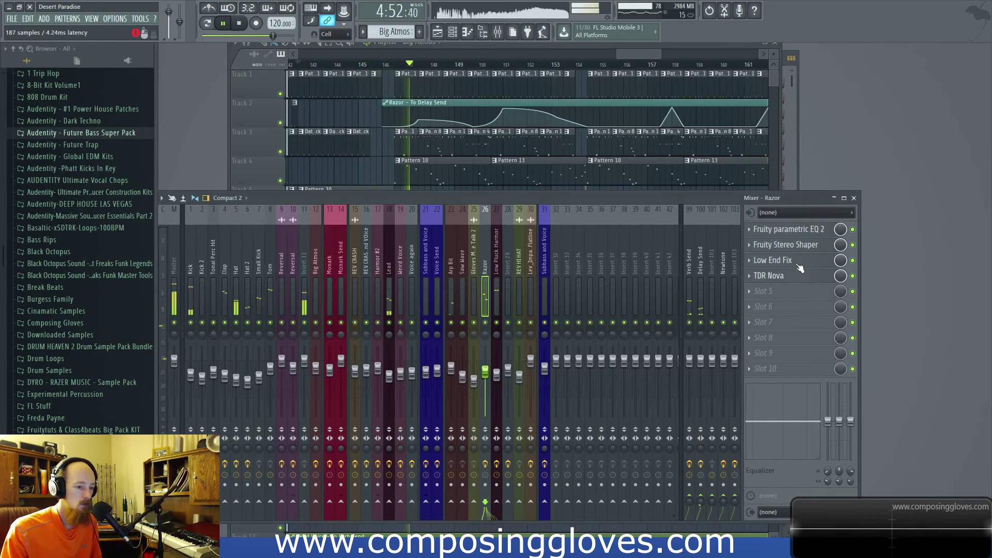
click(795, 276)
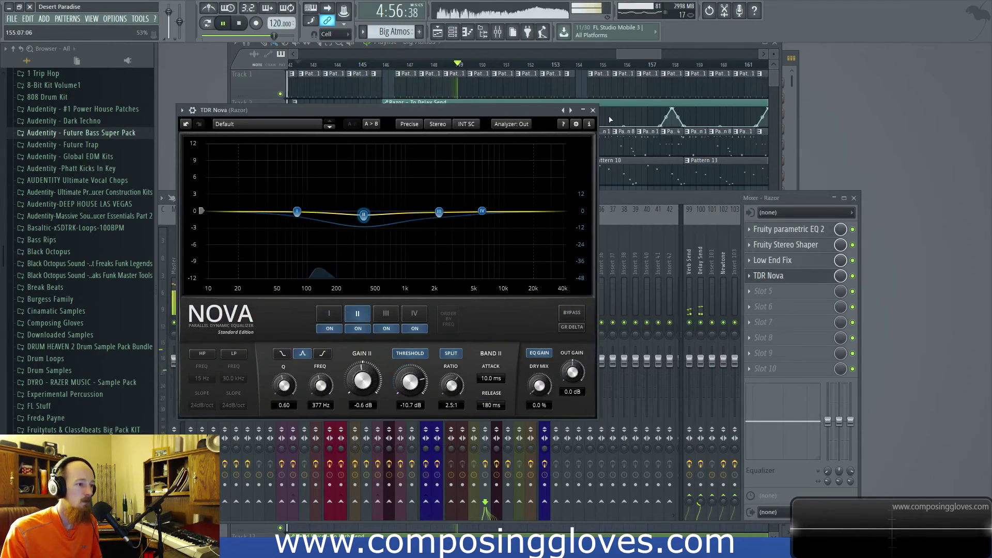
click(593, 111)
key(space)
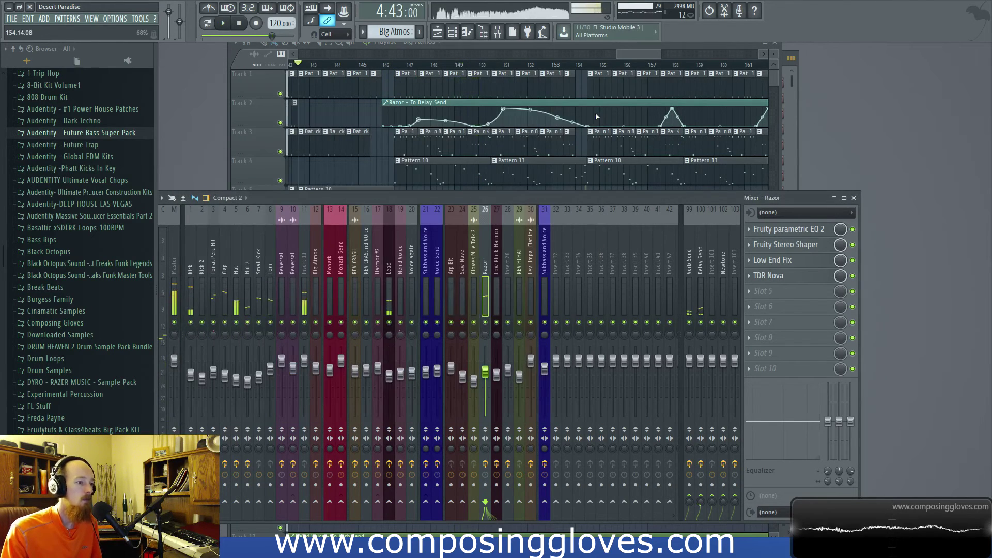
Step: Examine the overall arrangement from the Razor section back to the earlier sections of the song
click(643, 51)
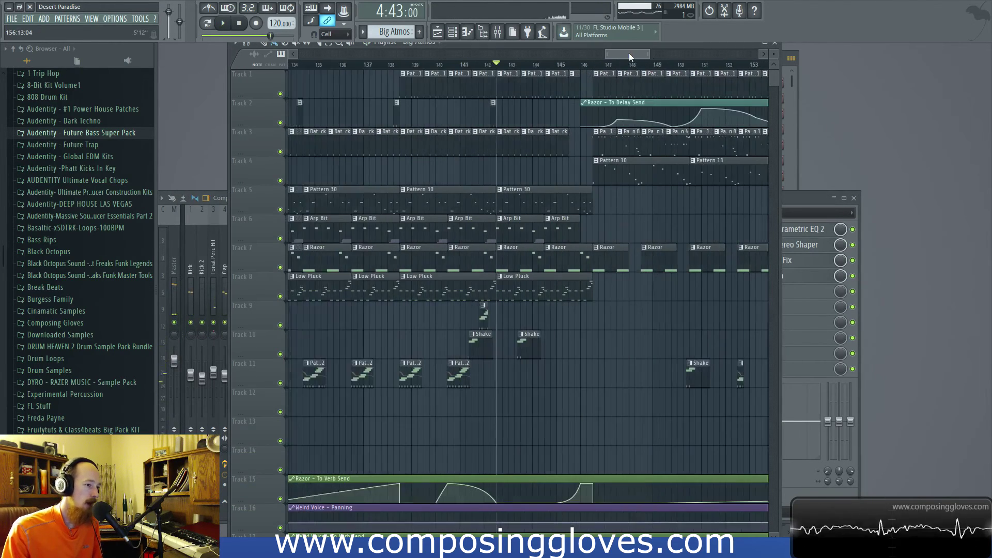
ctrl+scroll(596, 204, down, 5)
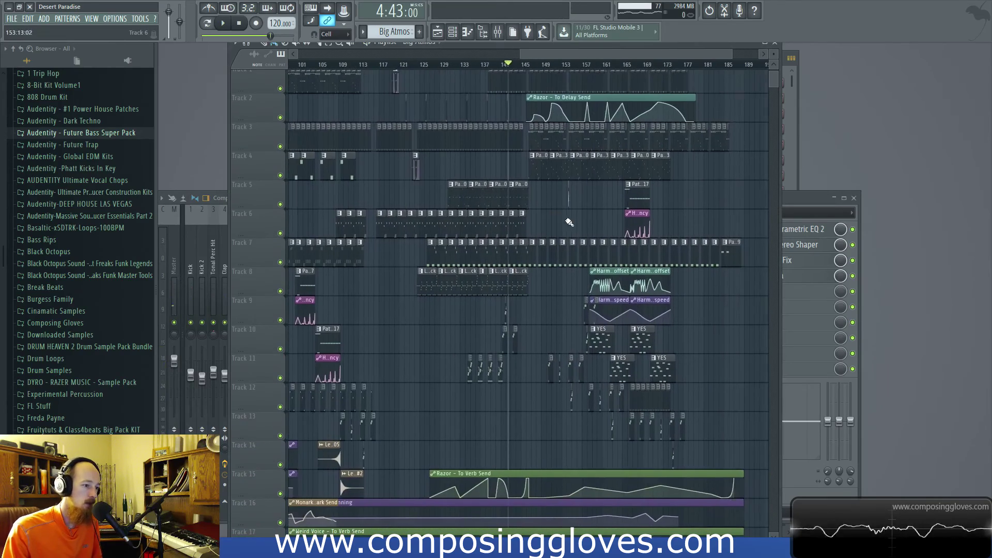
ctrl+scroll(569, 209, up, 5)
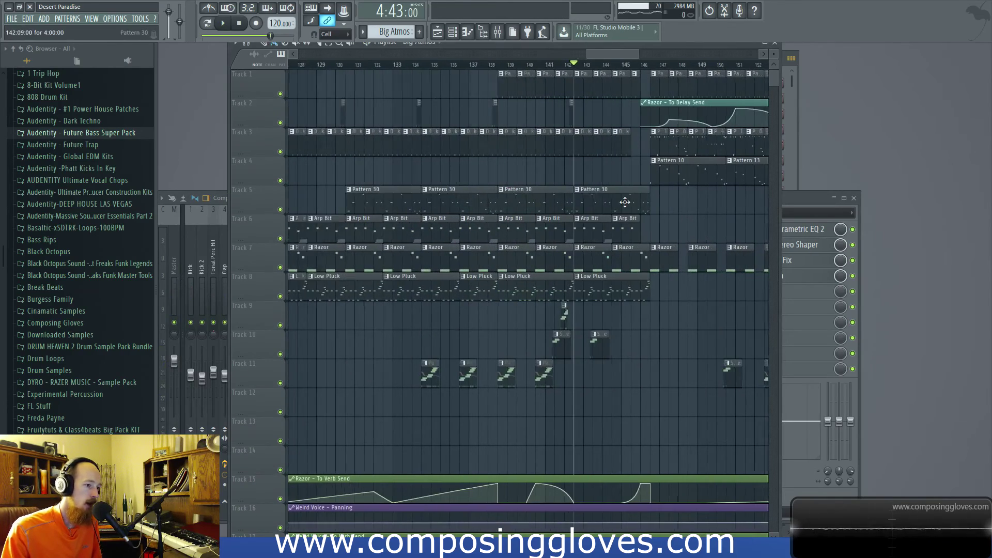
ctrl+scroll(625, 200, down, 3)
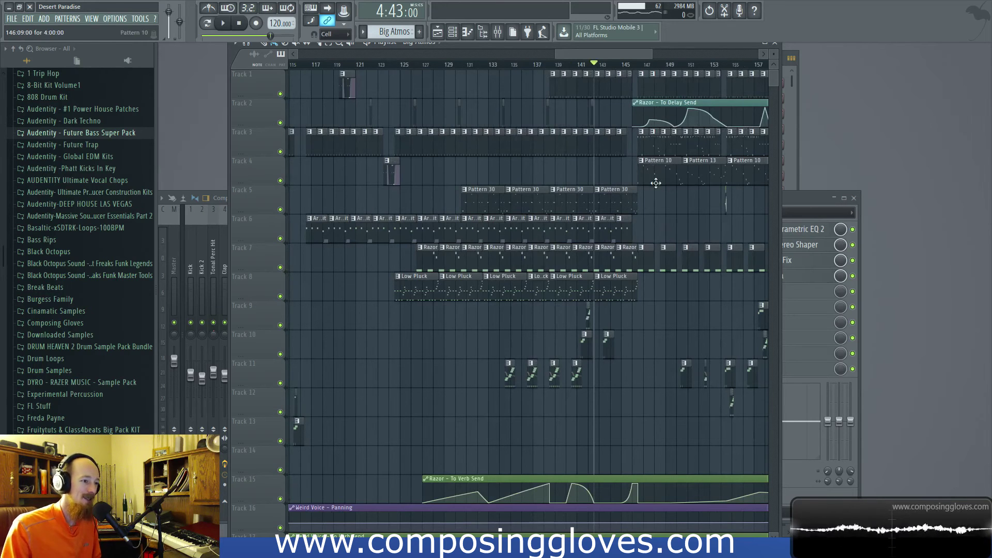
drag(714, 221, 448, 231)
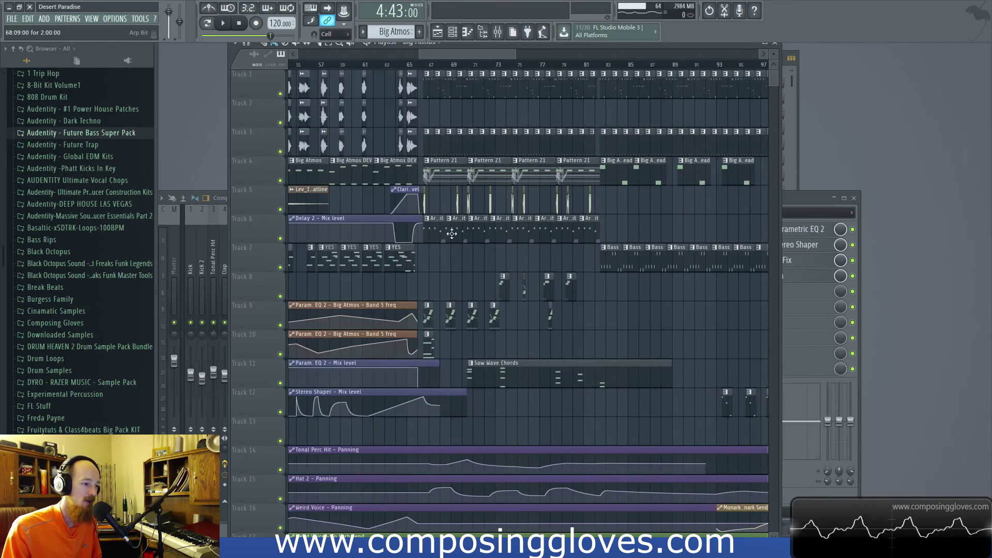
drag(502, 247, 740, 274)
drag(504, 228, 667, 236)
Step: Show the Razor channel's TDR Nova curve again, close the plugin and bring up the start of the arrangement
click(798, 197)
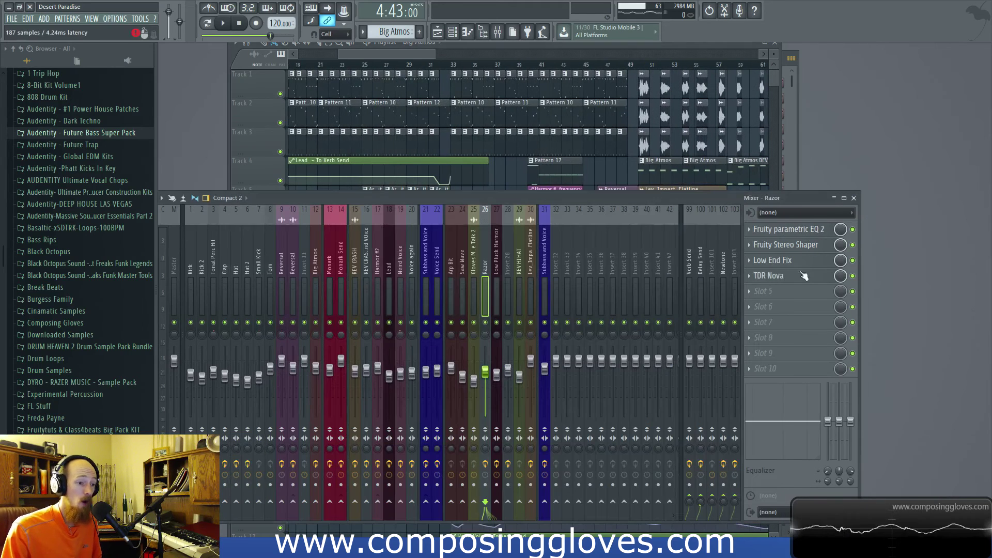
click(784, 280)
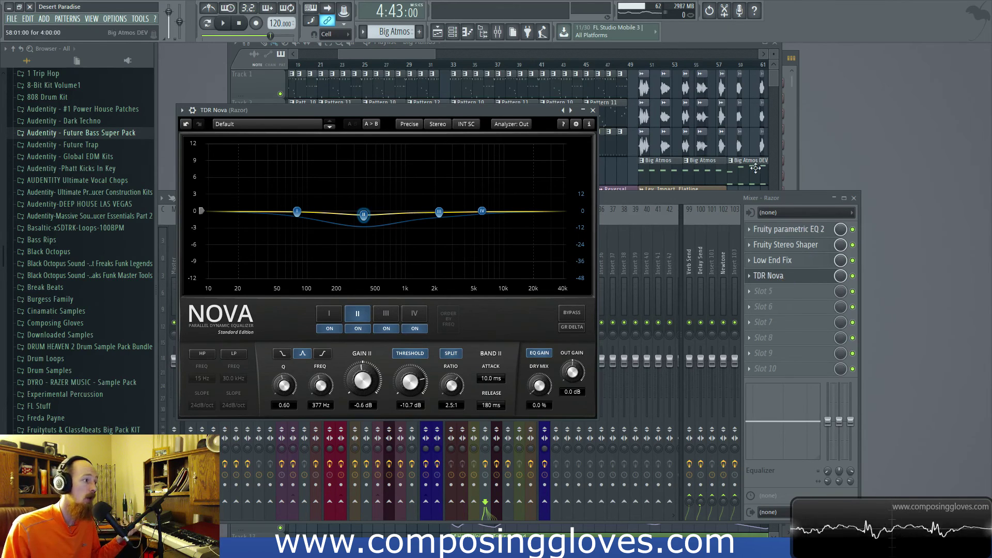
click(593, 110)
drag(401, 56, 363, 55)
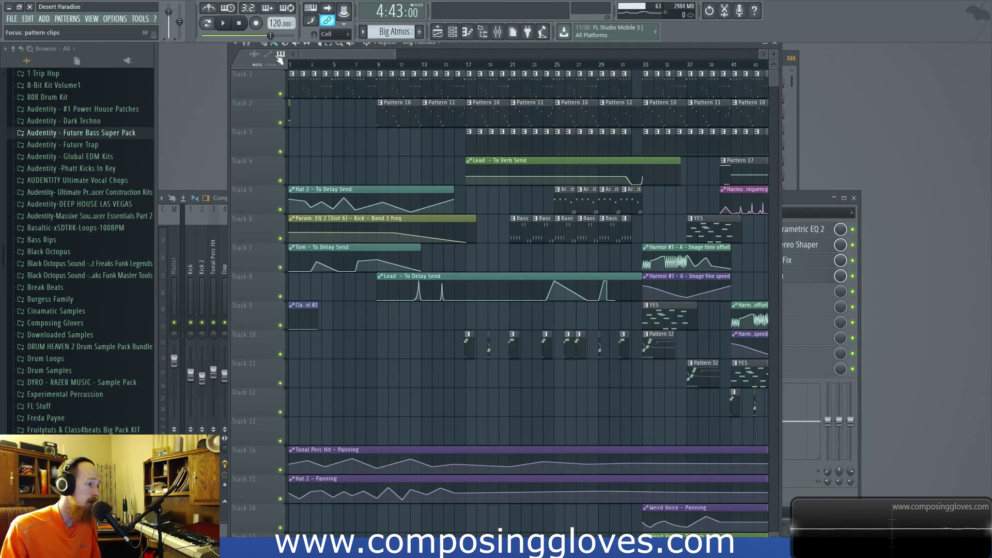